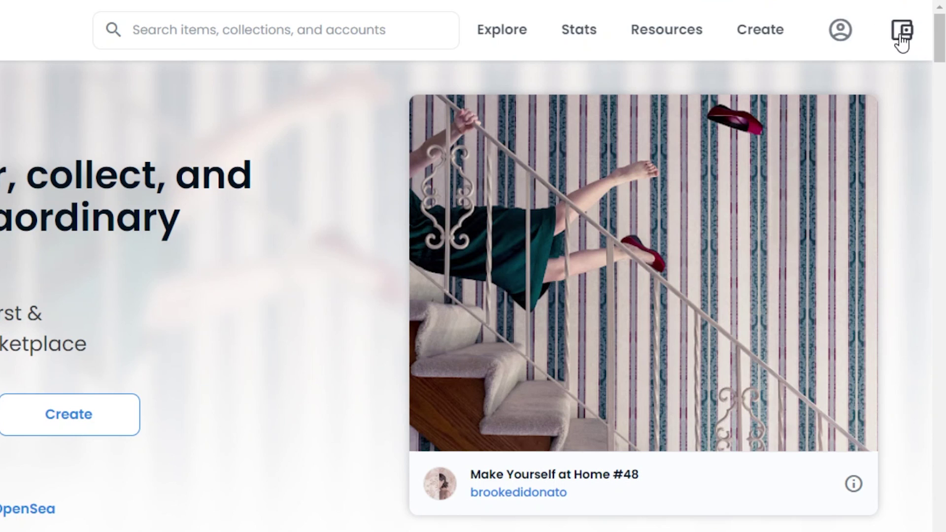
Step: Connect the MetaMask wallet to OpenSea and close the wallet sidebar
left_click(901, 36)
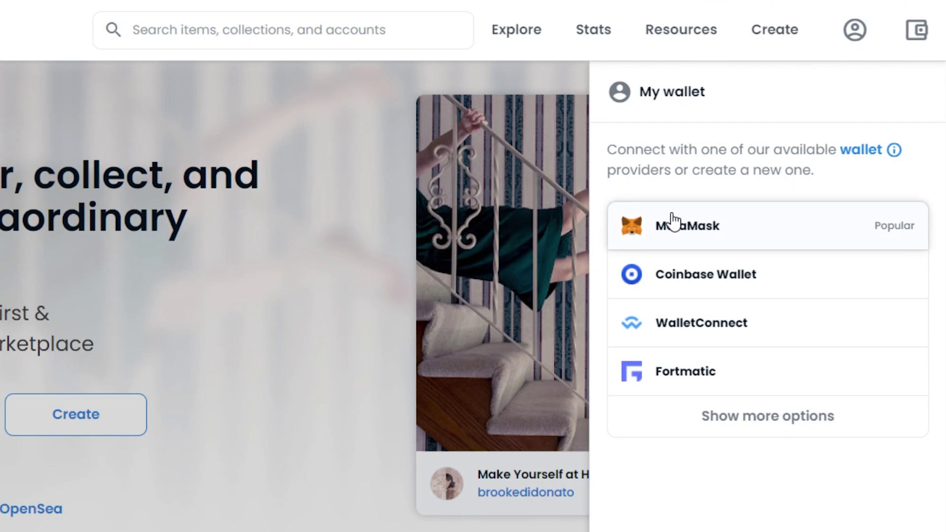
left_click(763, 224)
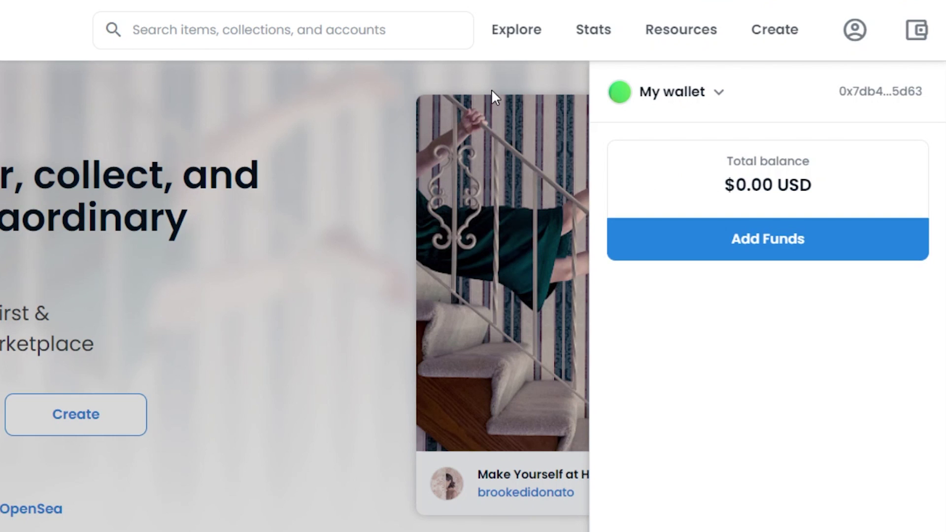
left_click(465, 75)
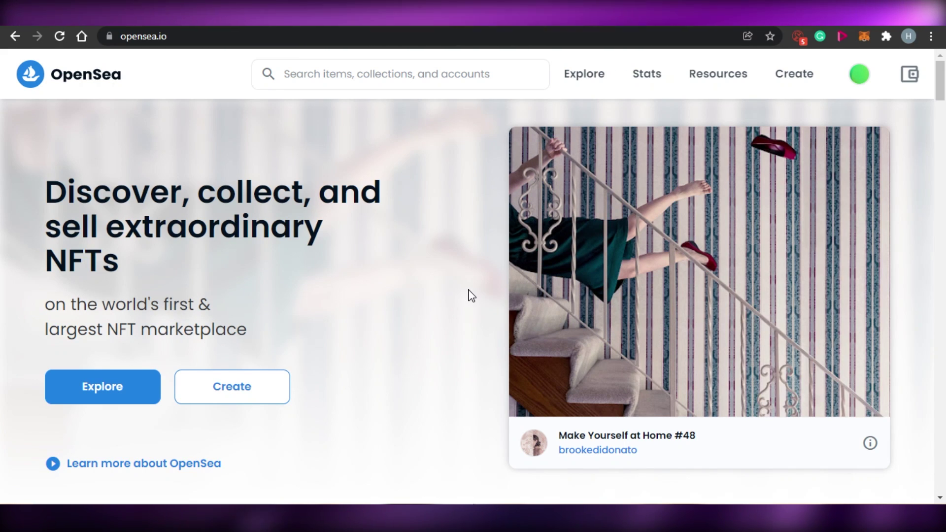
Step: Open the page for creating a new item and sign the MetaMask sign-in request
mouse_move(939, 86)
left_mouse_down()
mouse_move(943, 276)
mouse_move(944, 71)
left_mouse_up()
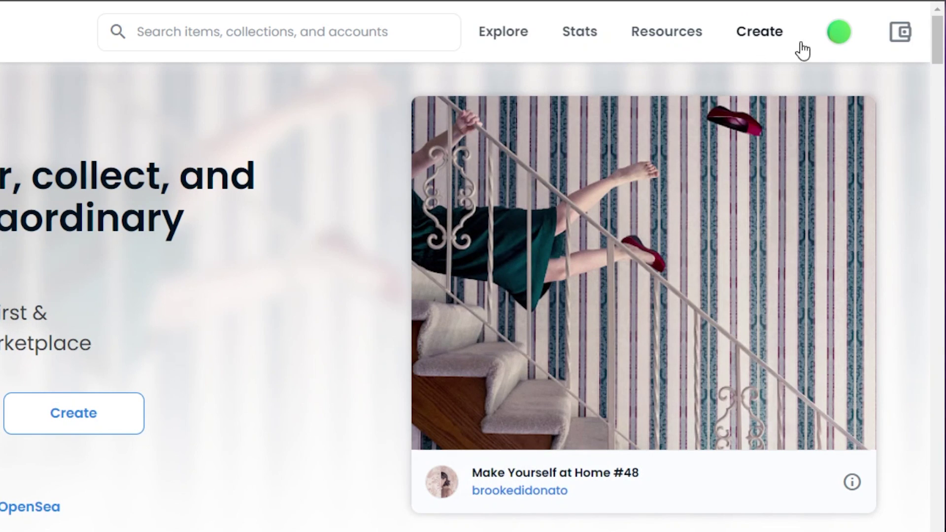
left_click(759, 32)
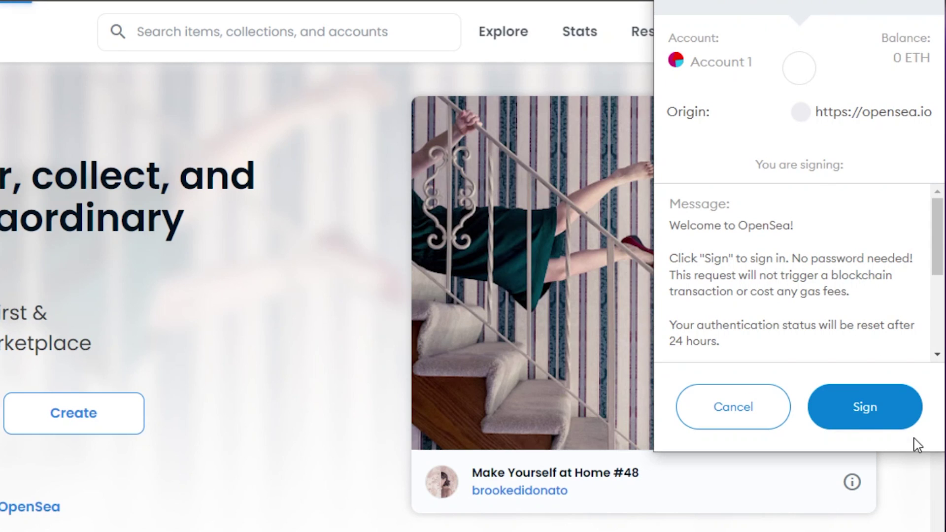
left_click(875, 411)
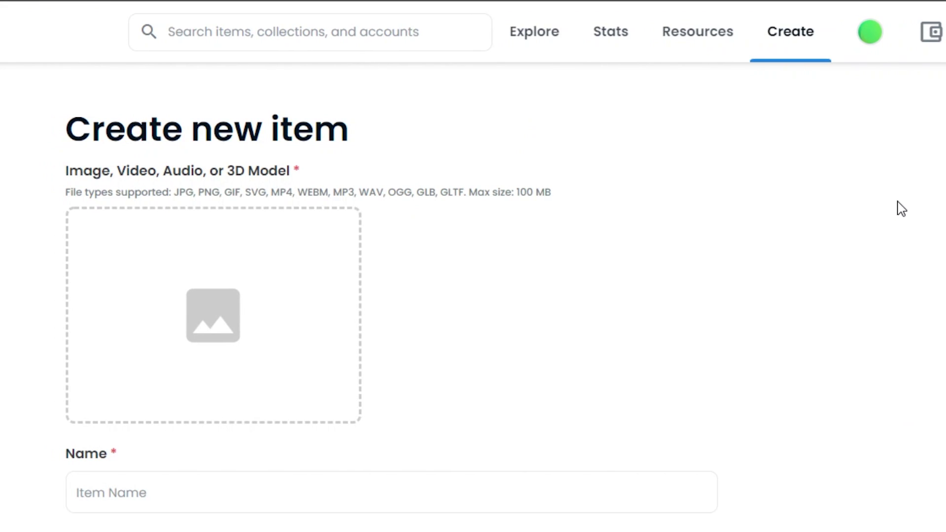
Step: Look through the new item form's fields, from the media upload to the blockchain and freeze metadata settings
scroll(391, 296, "down", 15)
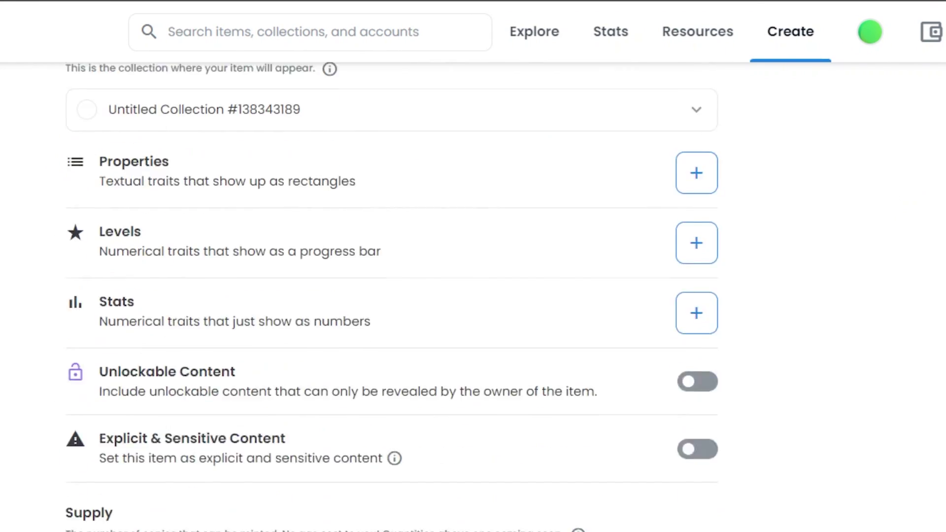
scroll(392, 296, "up", 8)
scroll(391, 296, "up", 8)
scroll(392, 295, "down", 20)
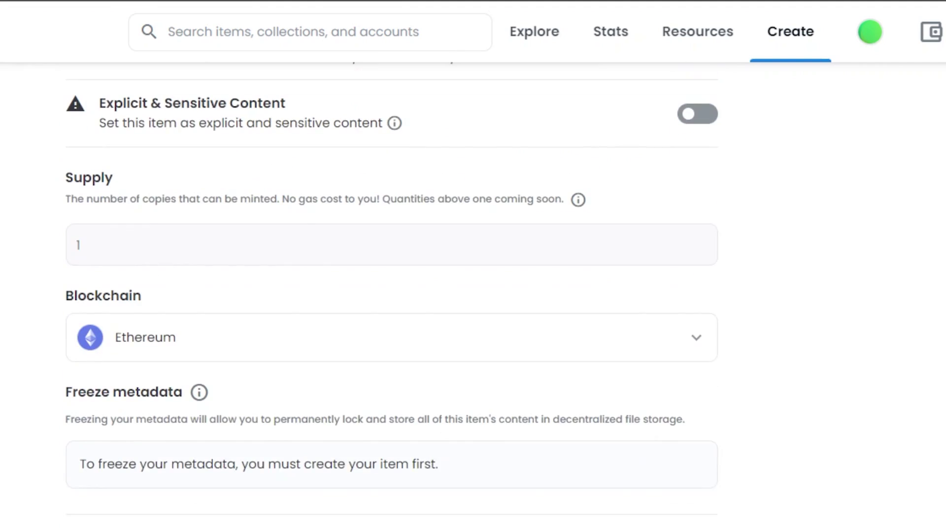
scroll(392, 295, "up", 5)
scroll(392, 296, "up", 10)
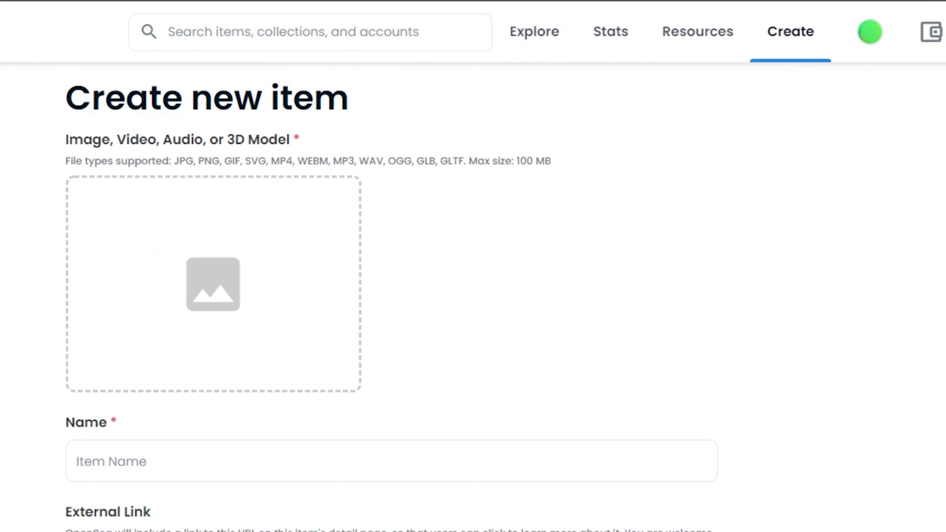
scroll(391, 296, "down", 18)
scroll(391, 295, "up", 6)
scroll(391, 296, "up", 8)
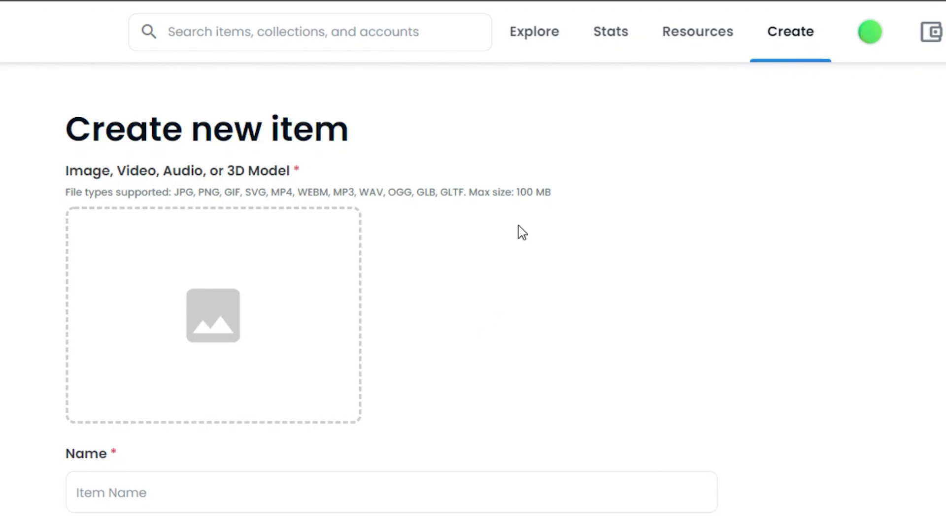
Step: Upload the PNG image "Untitled design (5)" as the new item's media file
left_click(235, 291)
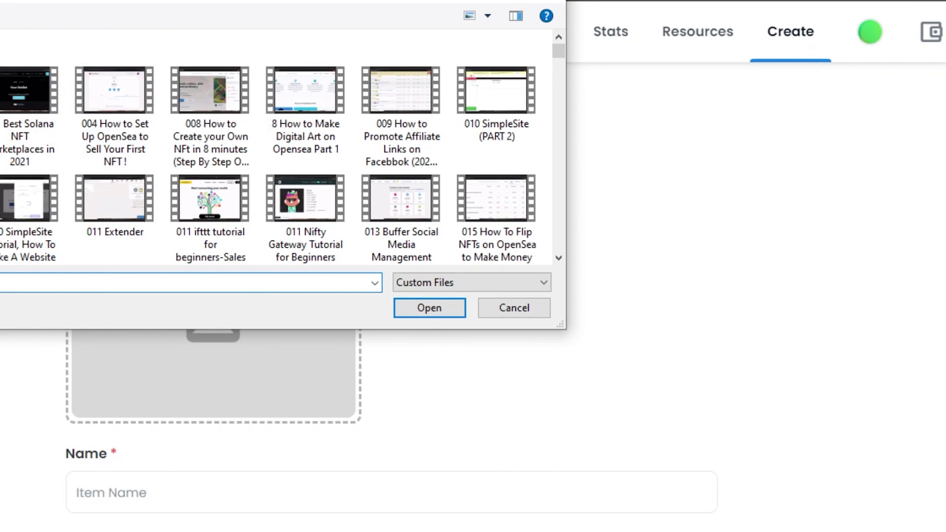
left_click(182, 139)
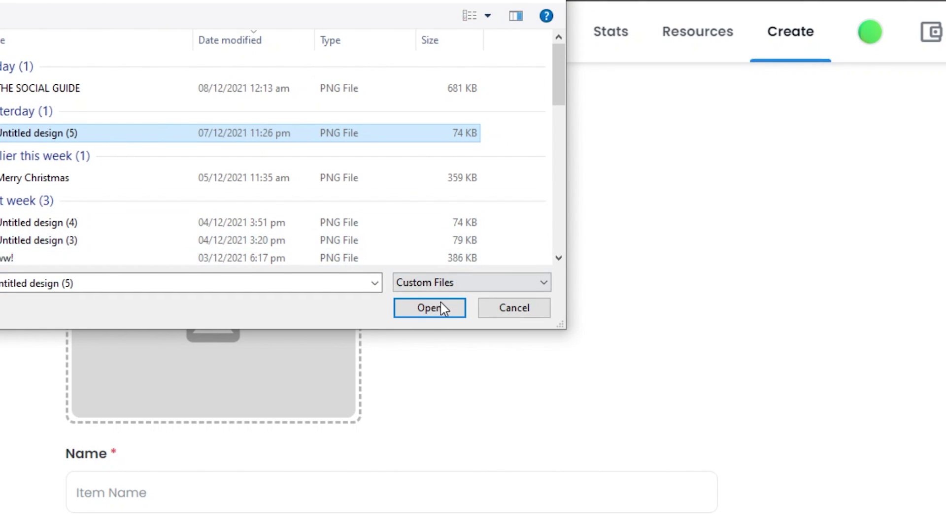
left_click(429, 308)
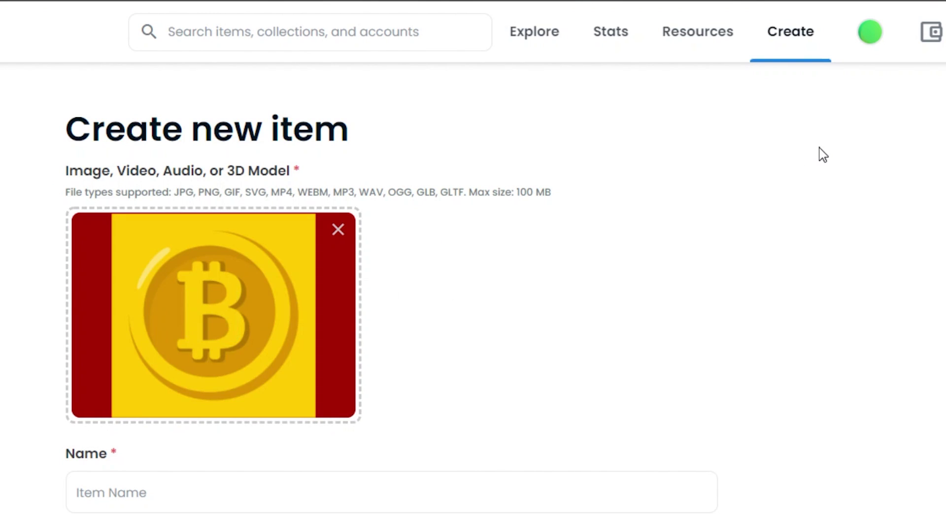
Step: Name the new item "RED BITCOIN"
scroll(392, 314, "down", 1)
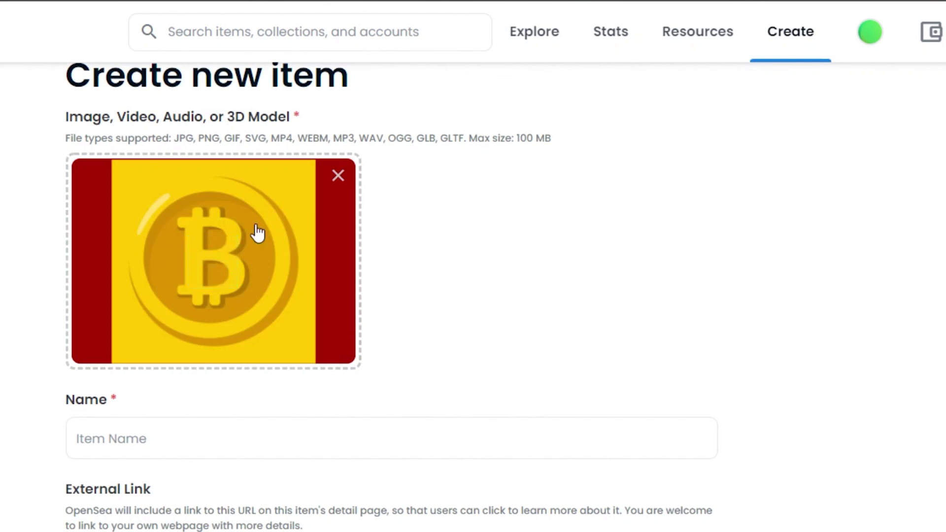
scroll(631, 105, "down", 4)
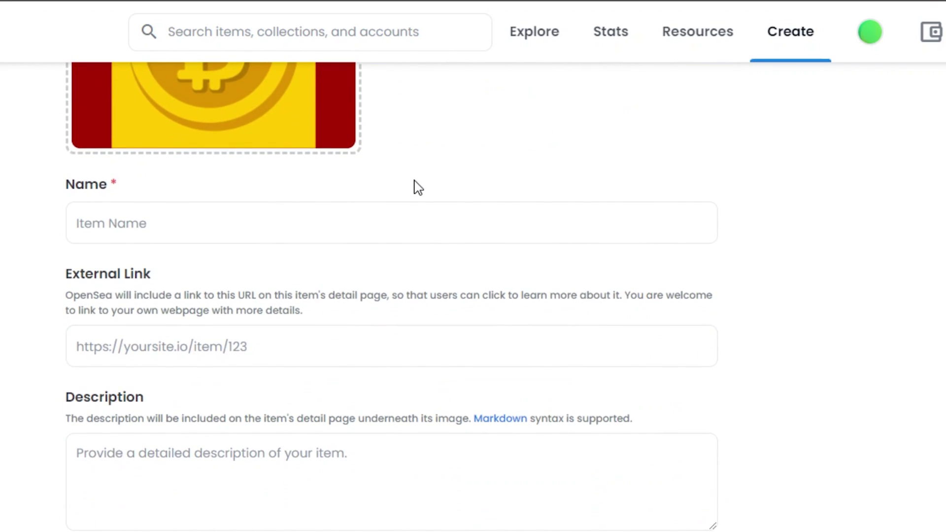
left_click(352, 215)
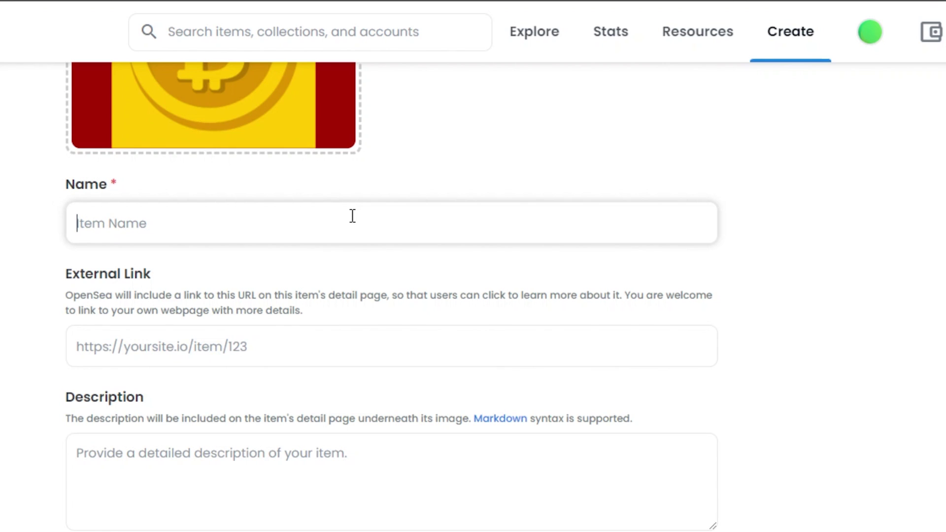
type("REd")
key("BackSpace")
type("D BITCOIN")
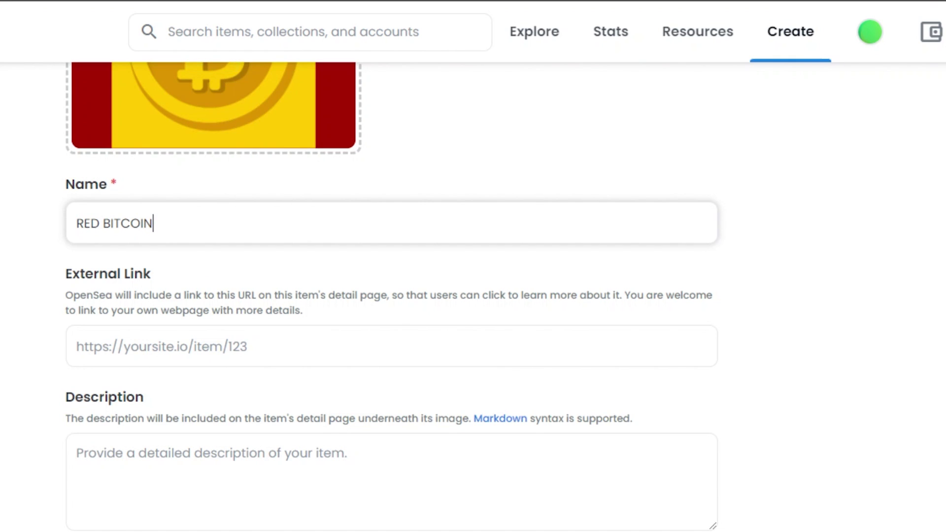
Step: Enter "description.." as the new item's description, leaving the external link empty
scroll(194, 258, "up", 5)
scroll(391, 296, "down", 10)
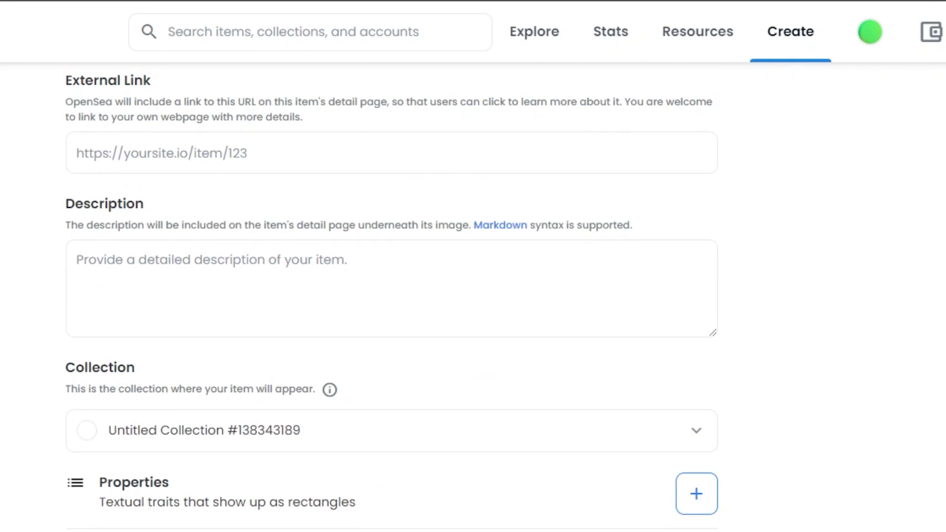
scroll(392, 295, "up", 1)
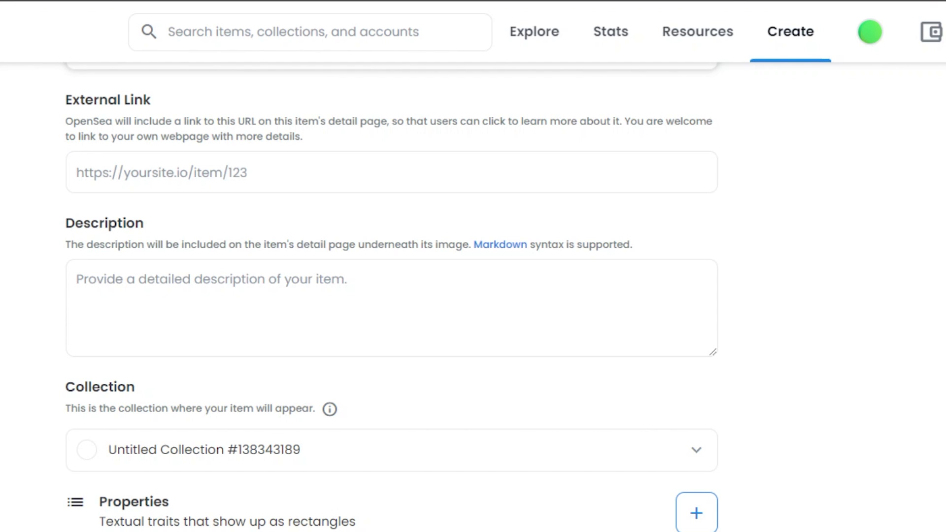
scroll(392, 295, "up", 7)
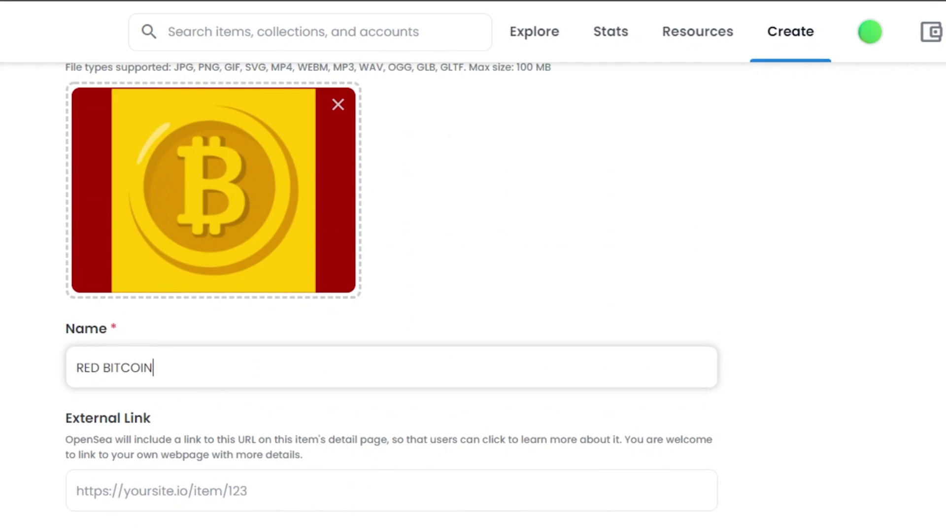
scroll(392, 247, "down", 2)
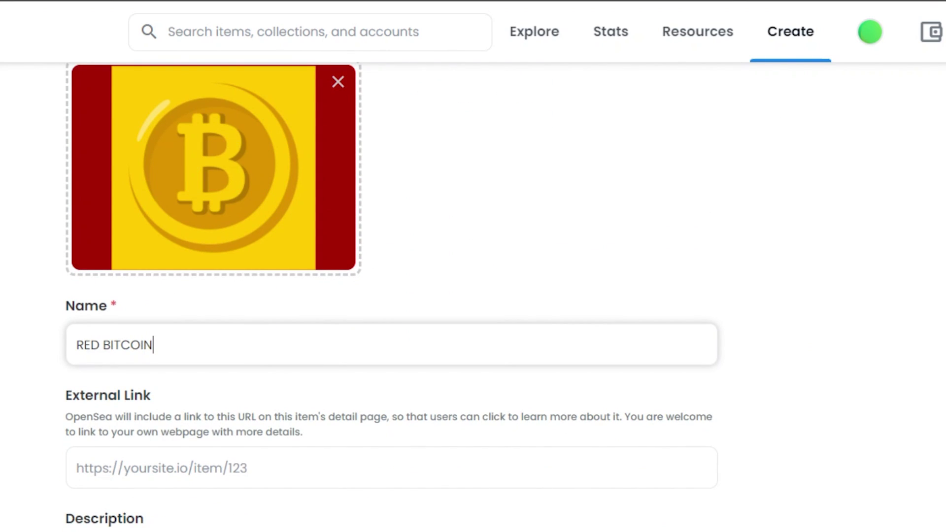
scroll(392, 295, "down", 5)
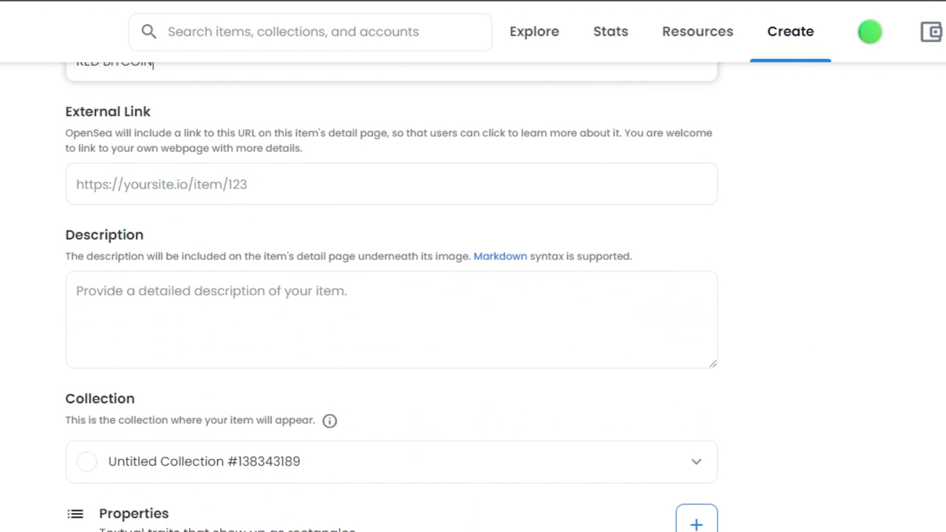
scroll(942, 199, "down", 1)
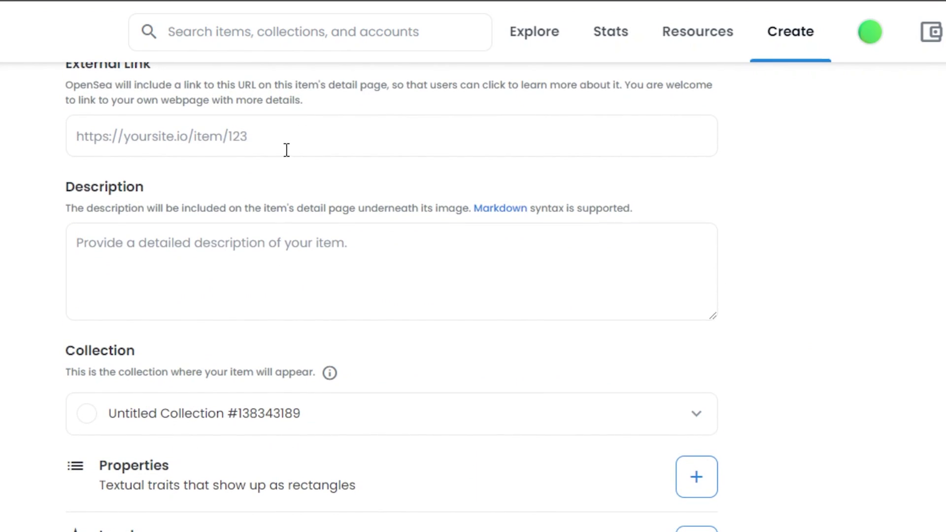
left_click(183, 256)
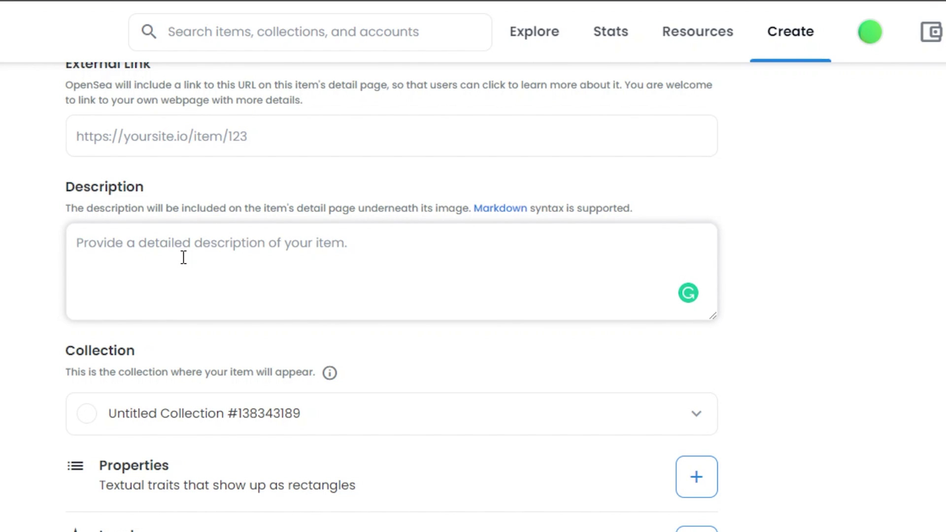
scroll(391, 290, "up", 10)
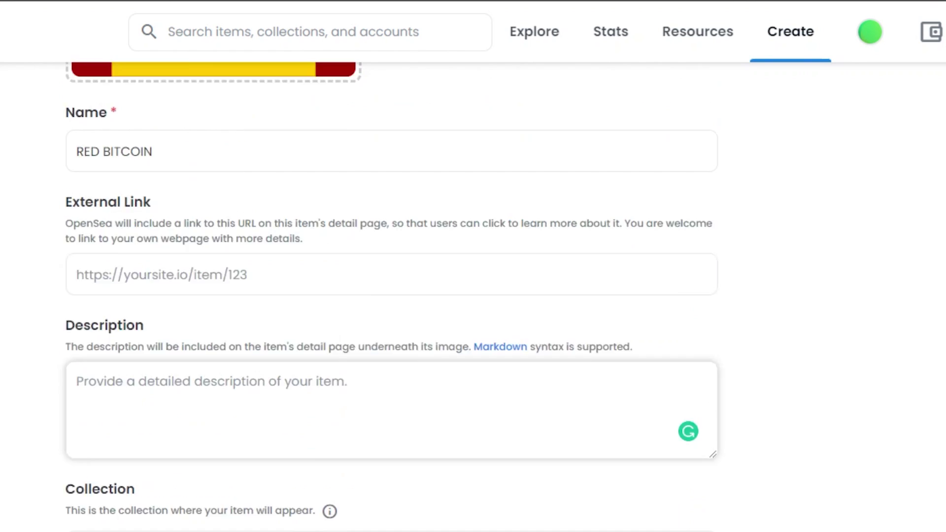
scroll(391, 291, "down", 8)
scroll(392, 290, "down", 3)
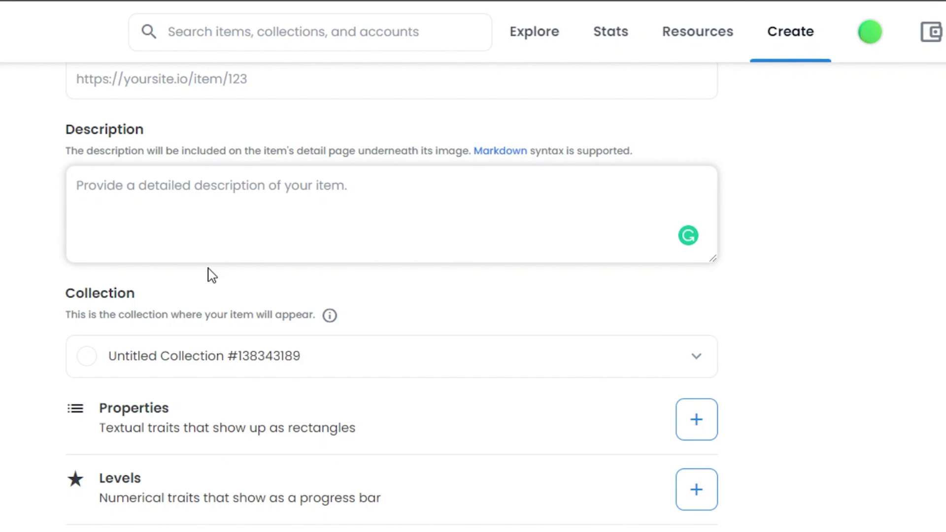
type("des")
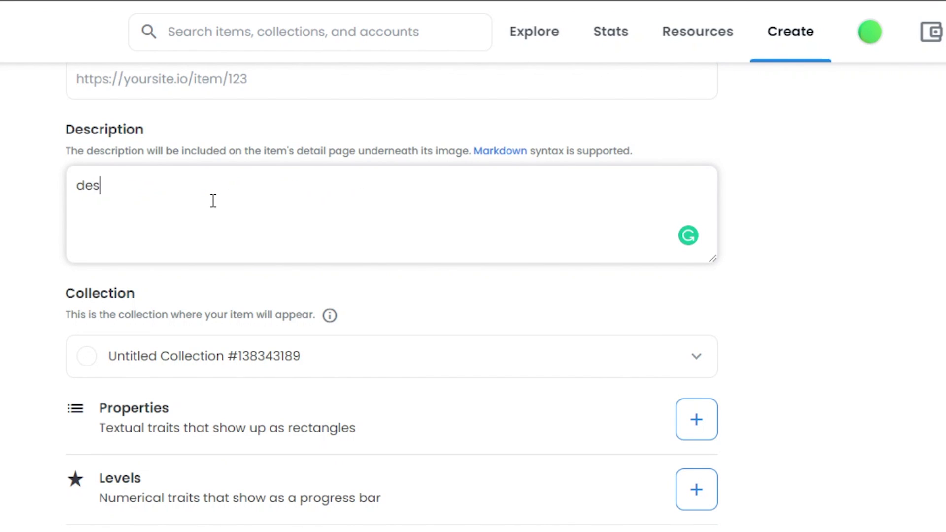
type("cription..")
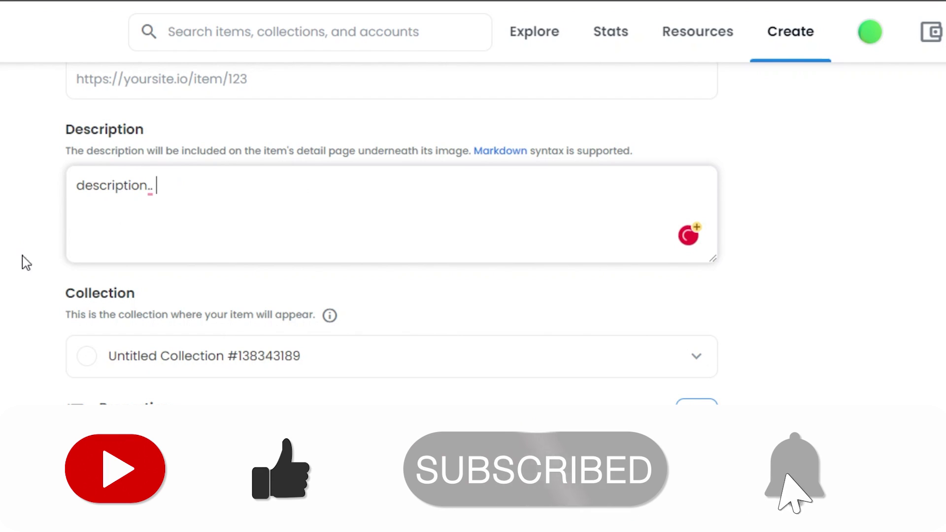
Step: Assign the item to the collection "Untitled Collection #138343189"
scroll(924, 276, "down", 4)
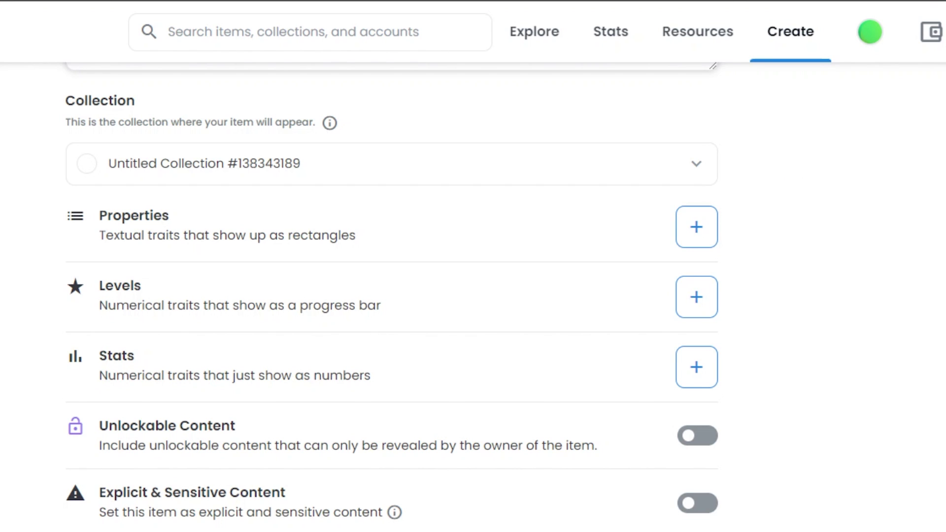
scroll(235, 250, "up", 10)
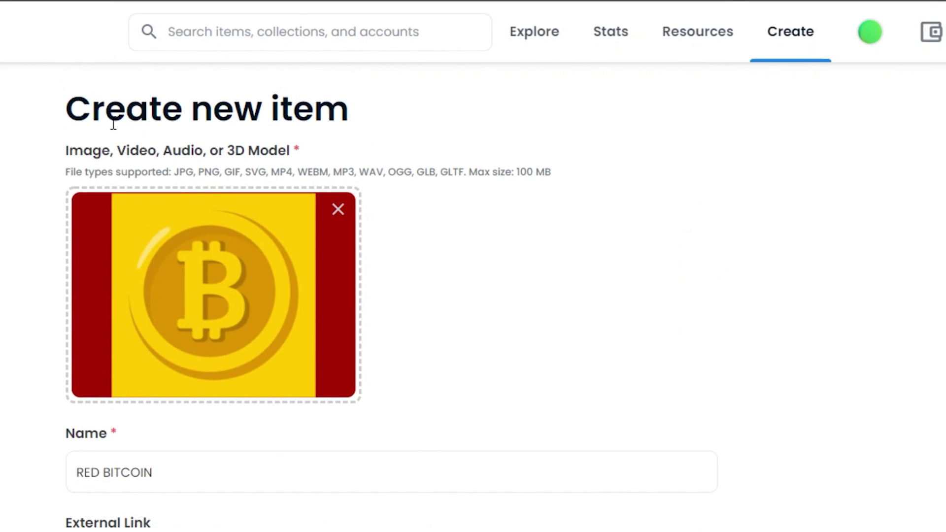
scroll(235, 250, "down", 10)
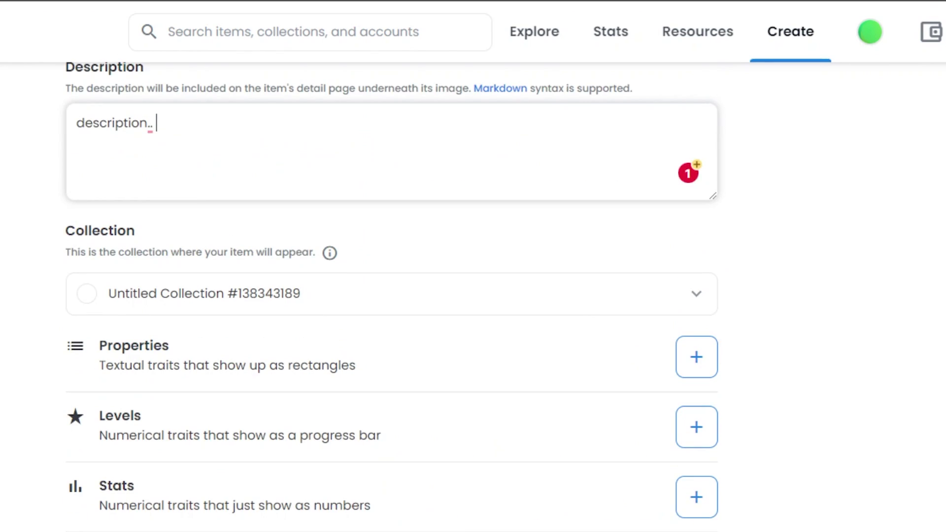
left_click(698, 211)
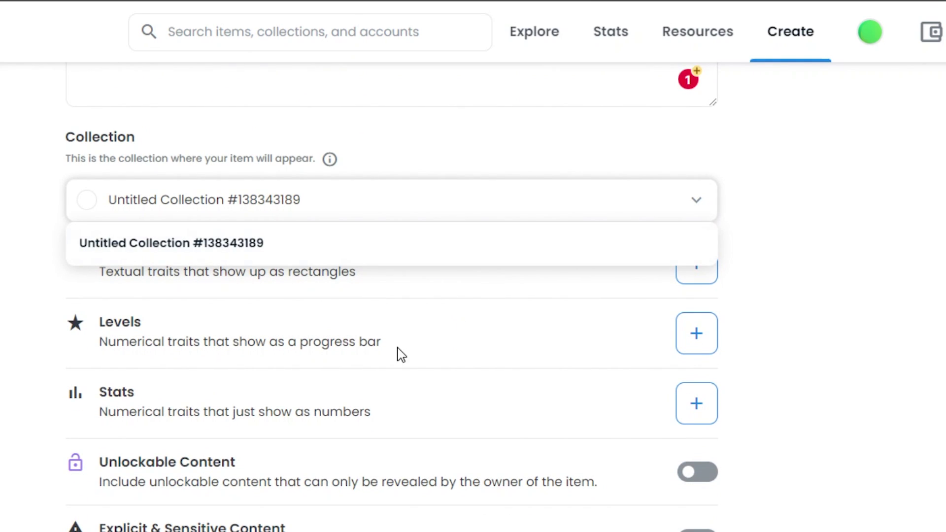
left_click(200, 243)
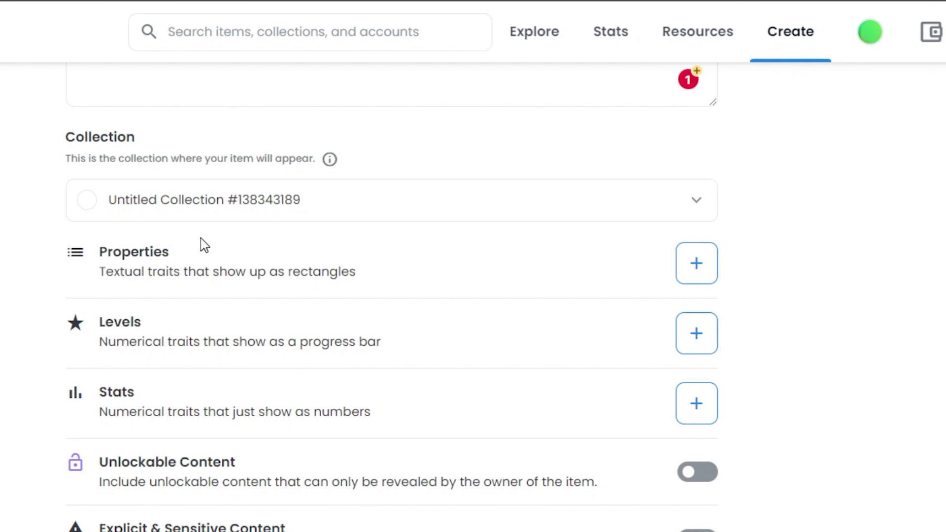
scroll(391, 295, "up", 5)
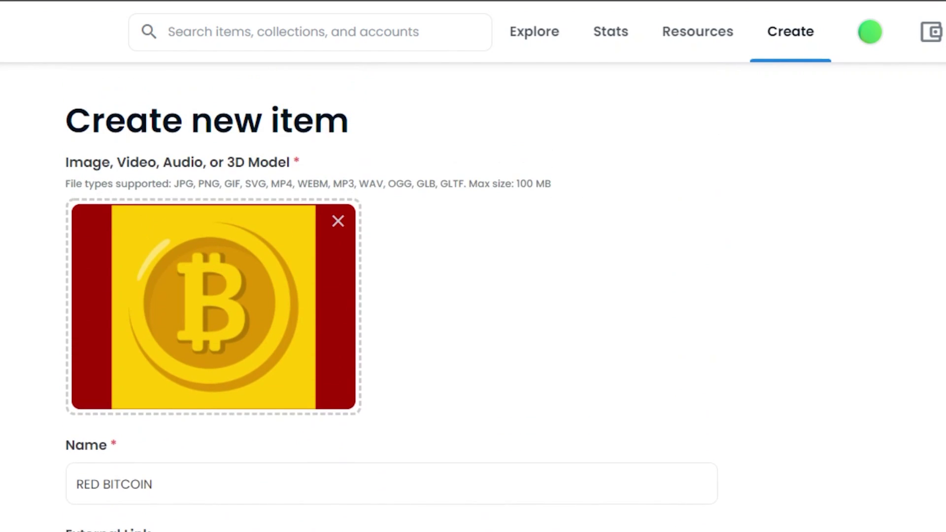
scroll(147, 342, "down", 7)
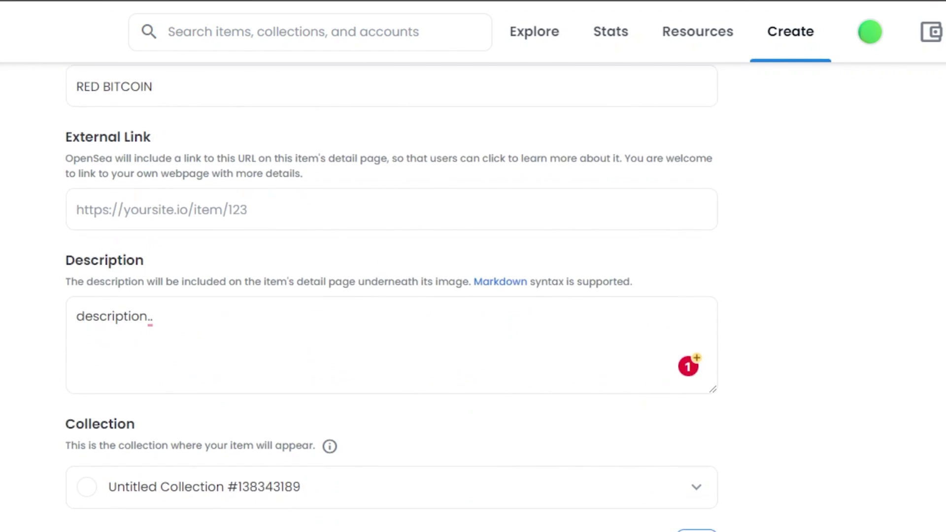
Step: Reselect "Untitled Collection #138343189" as the collection for the new item
scroll(148, 321, "up", 7)
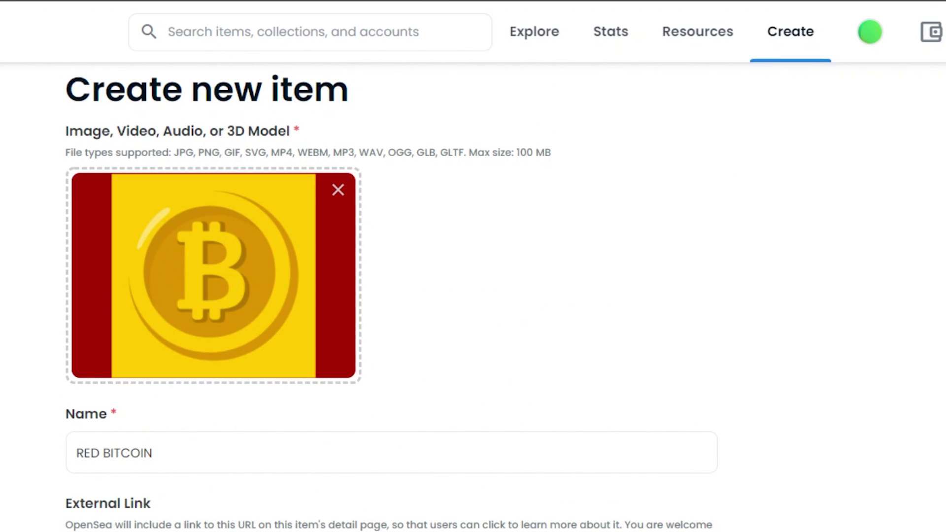
scroll(586, 186, "down", 9)
scroll(391, 295, "down", 2)
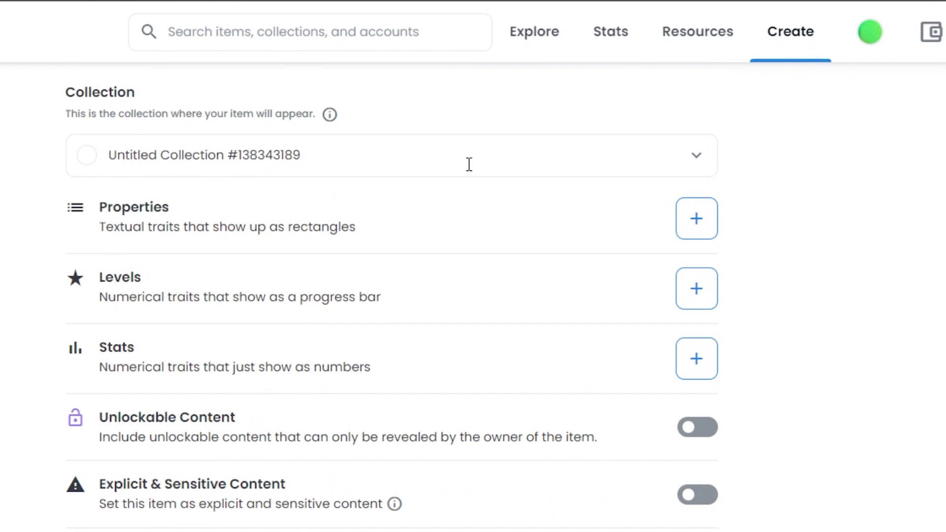
left_click(697, 167)
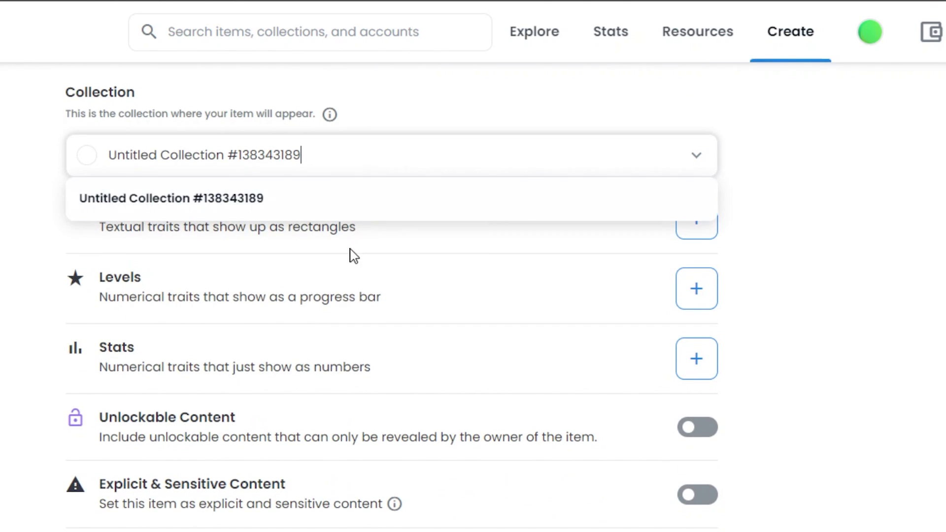
left_click(357, 200)
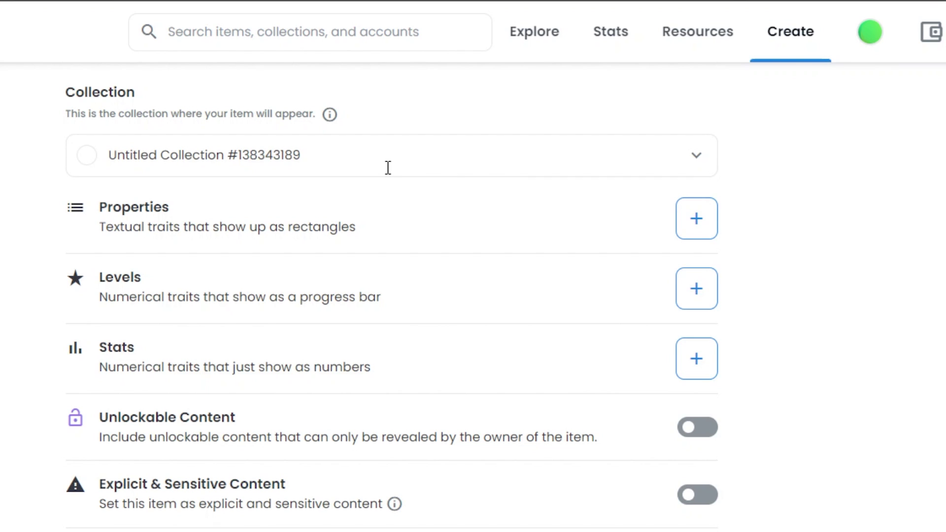
left_click(696, 219)
left_click(702, 227)
left_click(703, 243)
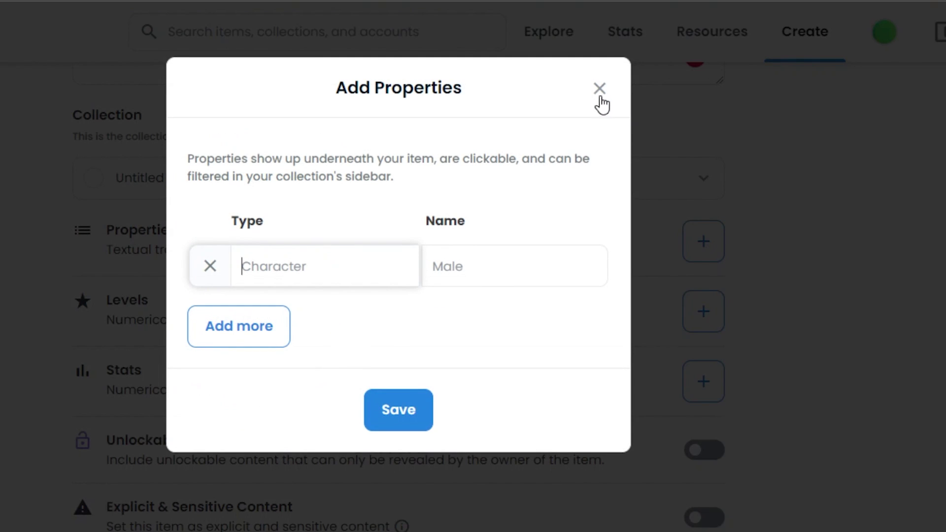
left_click(600, 96)
scroll(491, 133, "up", 10)
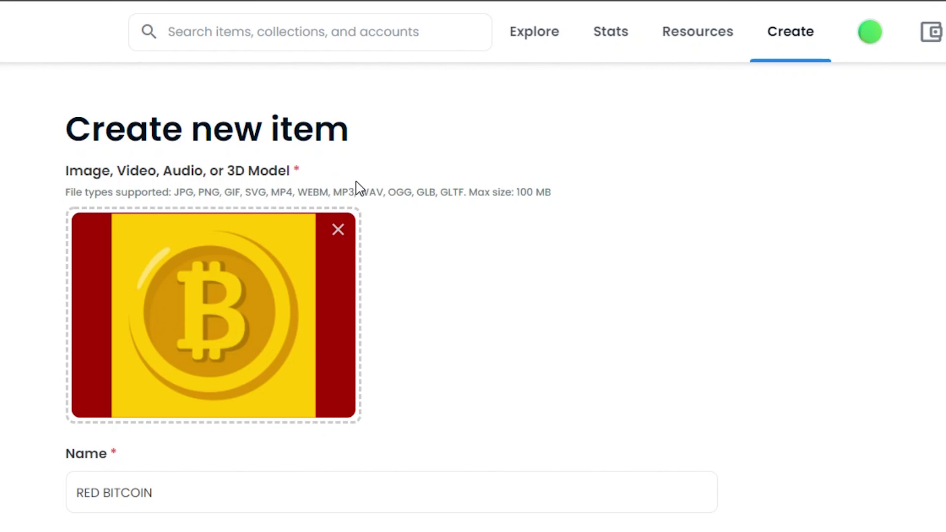
scroll(790, 155, "down", 10)
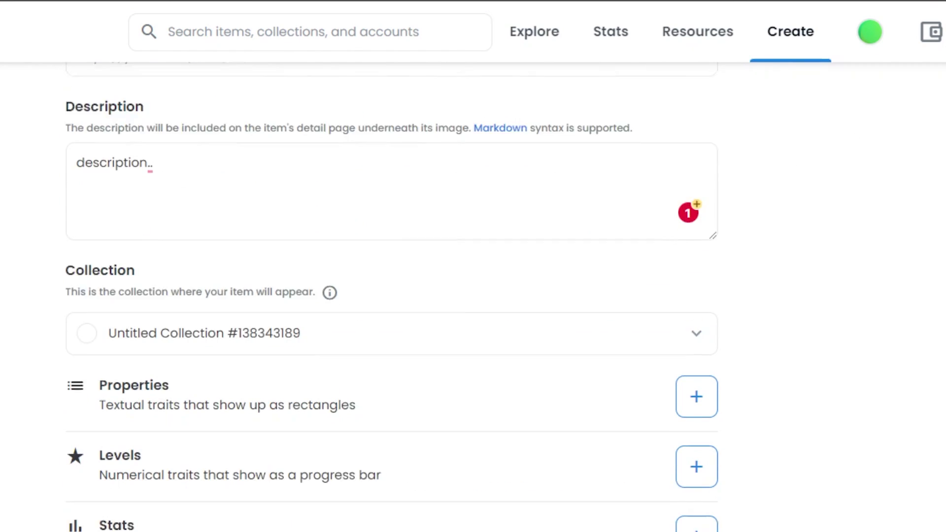
Step: Give the item a textual property with type "color" and name "red"
left_click(697, 245)
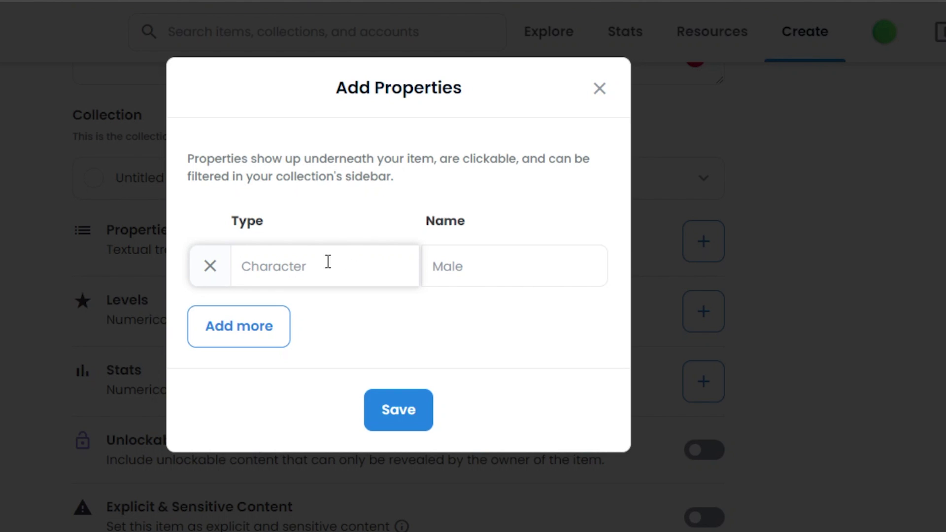
type("color")
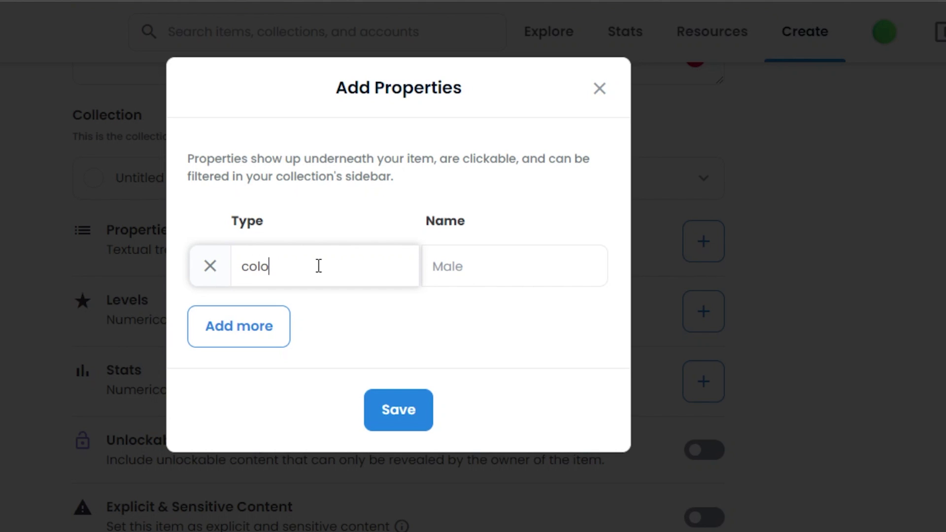
left_click(465, 266)
type("red")
Step: Add a second property with type "color" and name "yellow", and save the properties
left_click(236, 341)
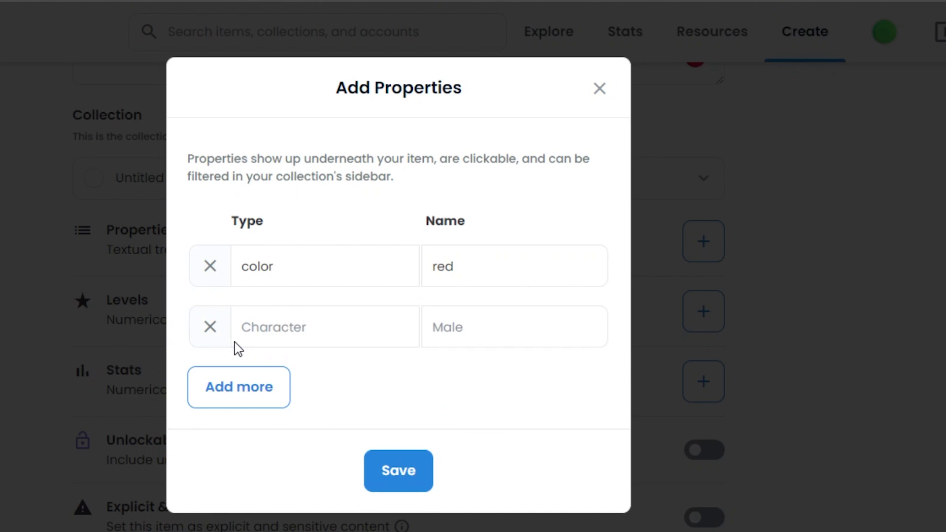
left_click(318, 313)
type("color")
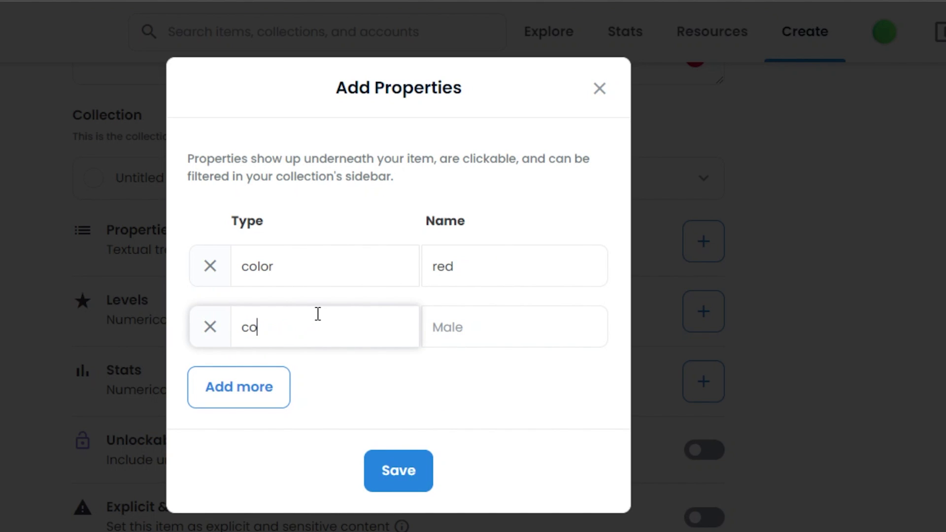
left_click(463, 340)
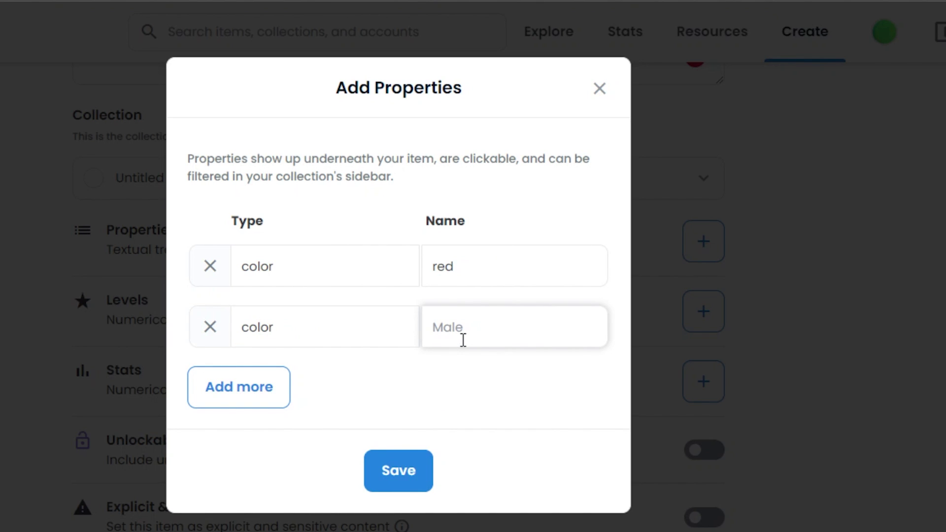
type("yellow")
left_click(400, 471)
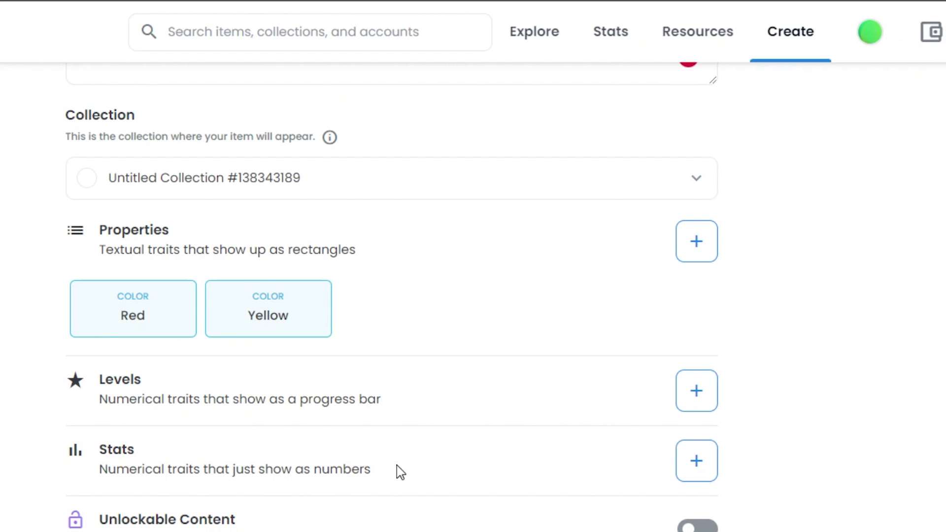
Step: Review the item form from the uploaded image and name down to the properties and trait sections
scroll(392, 306, "up", 15)
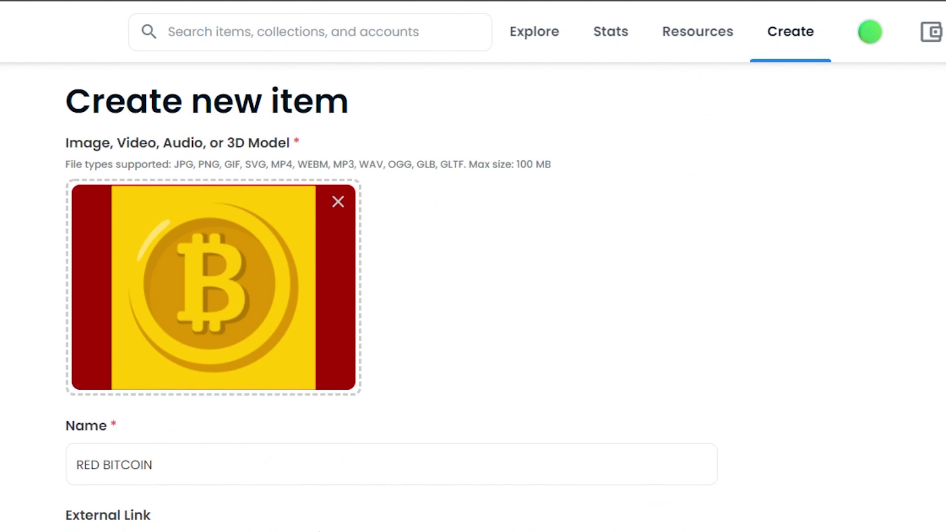
scroll(391, 306, "down", 8)
scroll(392, 295, "down", 8)
scroll(391, 296, "up", 14)
scroll(391, 295, "up", 2)
scroll(391, 296, "down", 10)
scroll(392, 296, "up", 7)
scroll(392, 295, "down", 7)
scroll(392, 295, "down", 7)
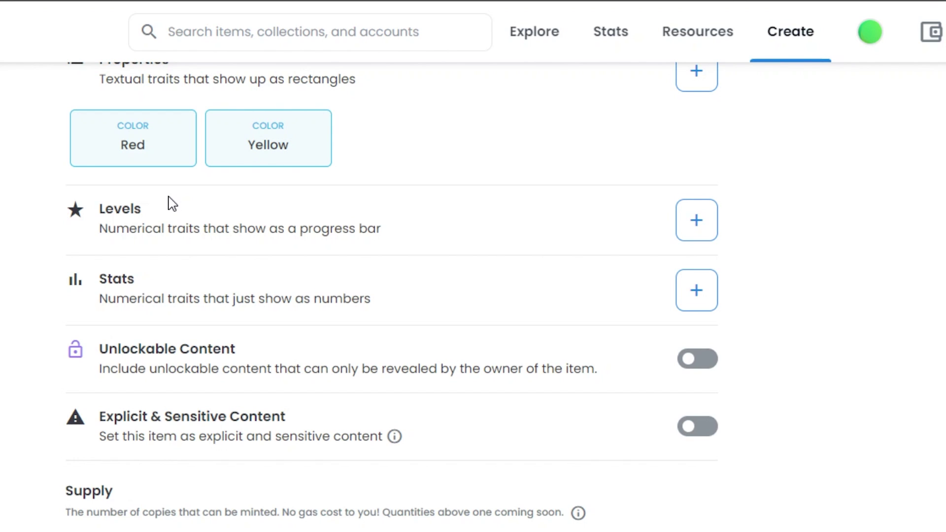
scroll(392, 295, "up", 10)
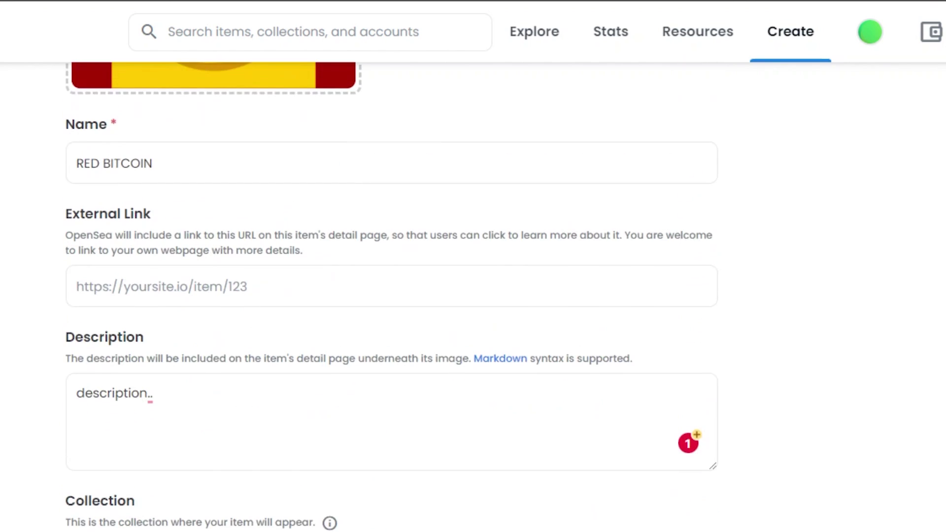
scroll(392, 296, "down", 6)
scroll(683, 279, "down", 4)
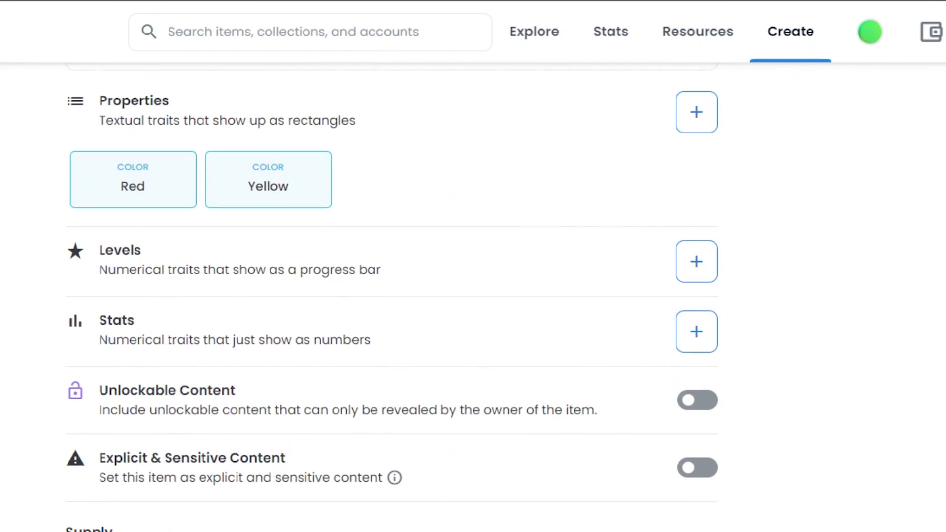
Step: View the entry forms for Levels and Stats, closing each without adding a trait
left_click(682, 271)
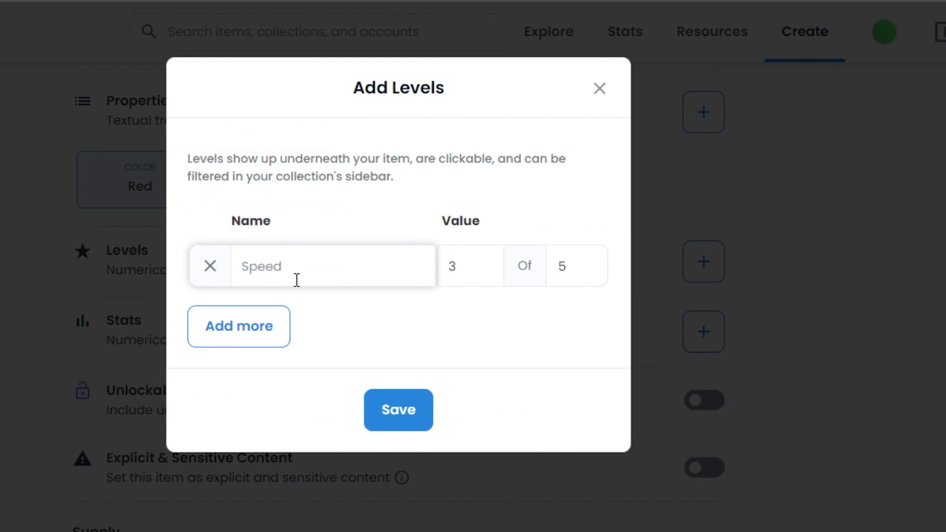
left_click(594, 91)
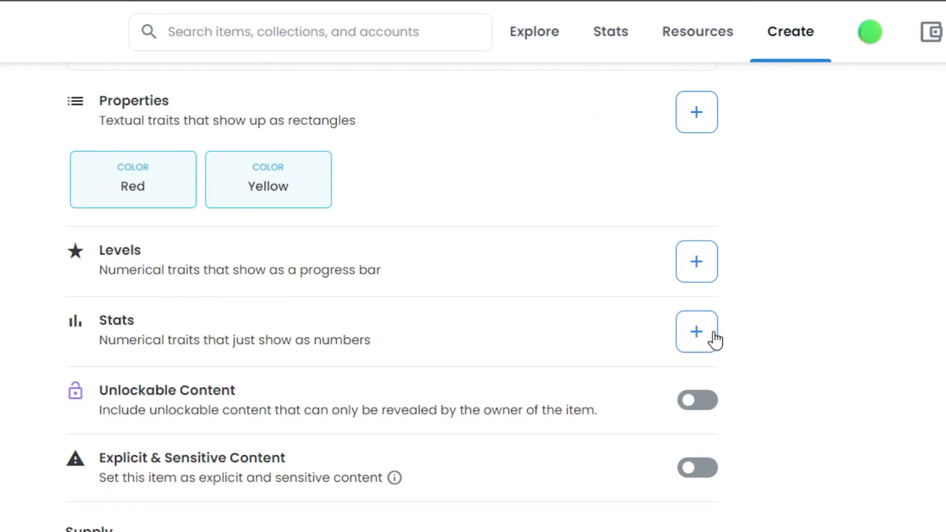
left_click(697, 328)
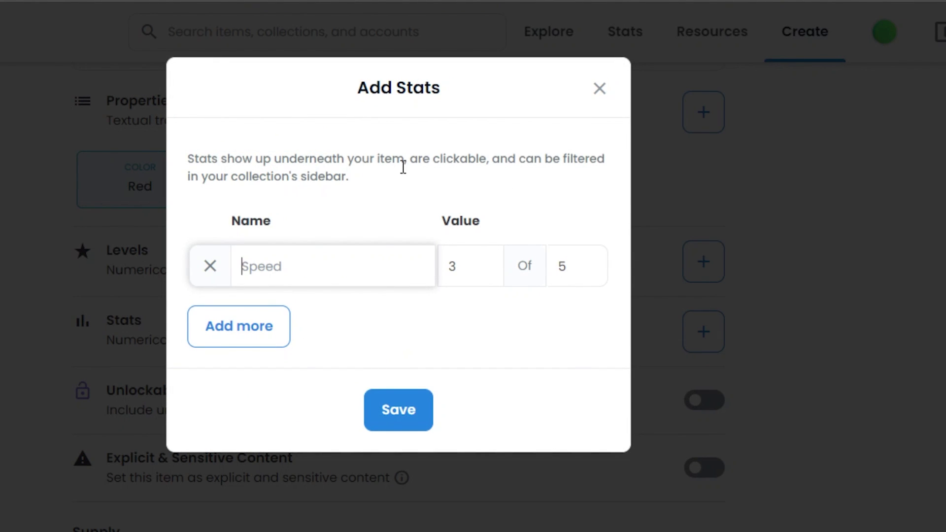
left_click(594, 89)
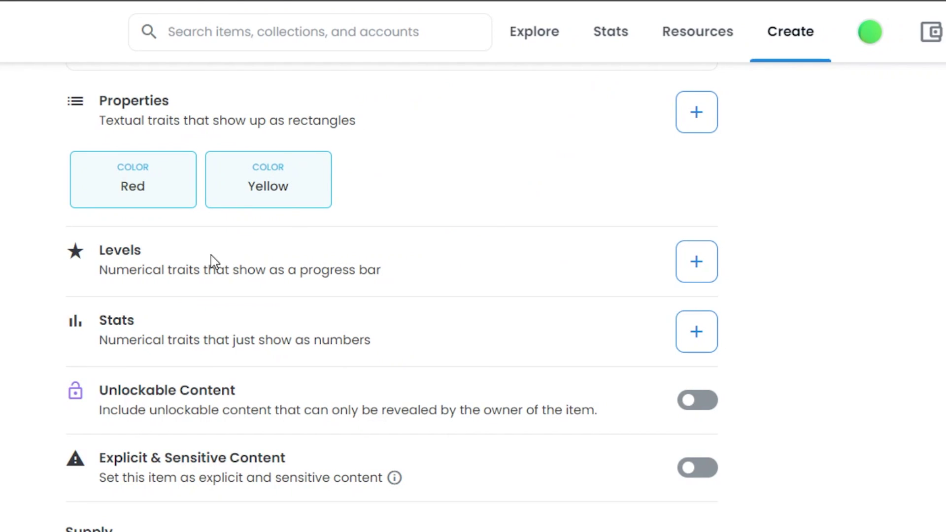
Step: Examine the item's Stats, Unlockable Content, Explicit & Sensitive Content, Supply and Blockchain settings against the details above them
scroll(542, 196, "down", 4)
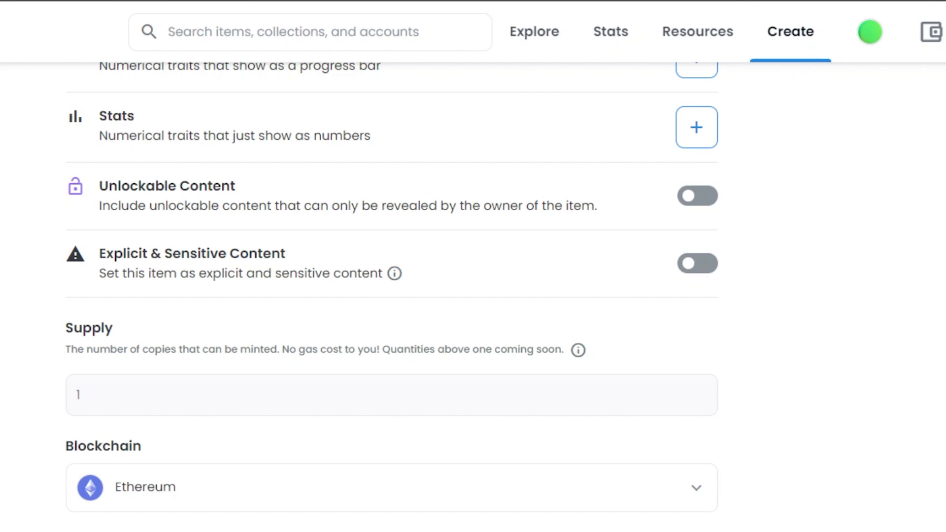
scroll(392, 295, "up", 15)
scroll(392, 295, "down", 8)
scroll(392, 296, "down", 5)
scroll(392, 295, "up", 6)
scroll(392, 295, "down", 8)
scroll(392, 295, "up", 12)
scroll(392, 295, "down", 5)
scroll(392, 295, "down", 10)
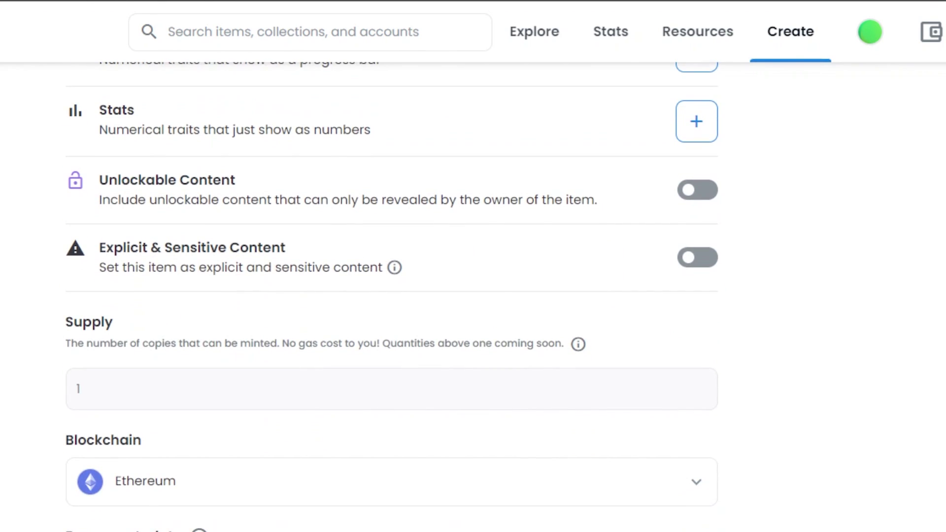
scroll(749, 364, "up", 10)
scroll(391, 290, "up", 3)
scroll(391, 291, "down", 3)
scroll(392, 290, "down", 6)
scroll(391, 291, "down", 4)
scroll(391, 296, "up", 5)
scroll(391, 296, "down", 5)
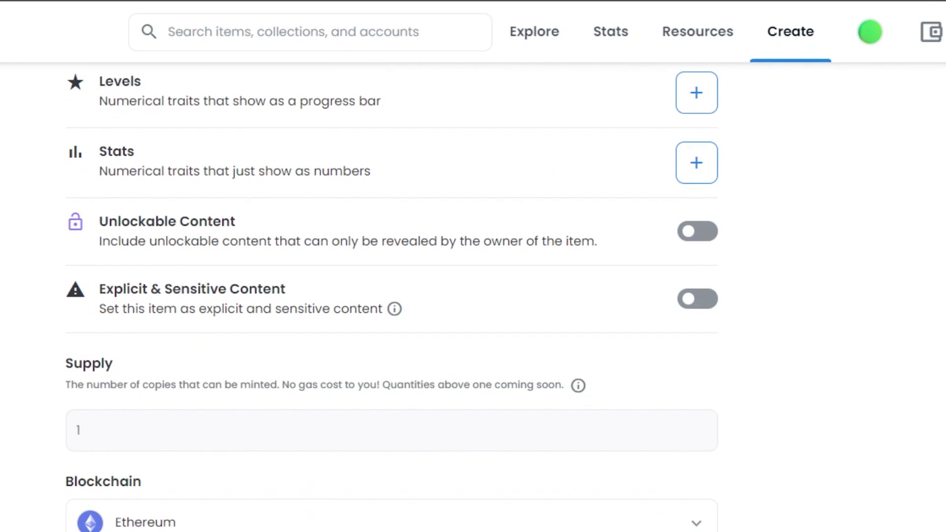
Step: Read the Supply description, highlighting its "No gas cost to you!" note
scroll(392, 295, "down", 3)
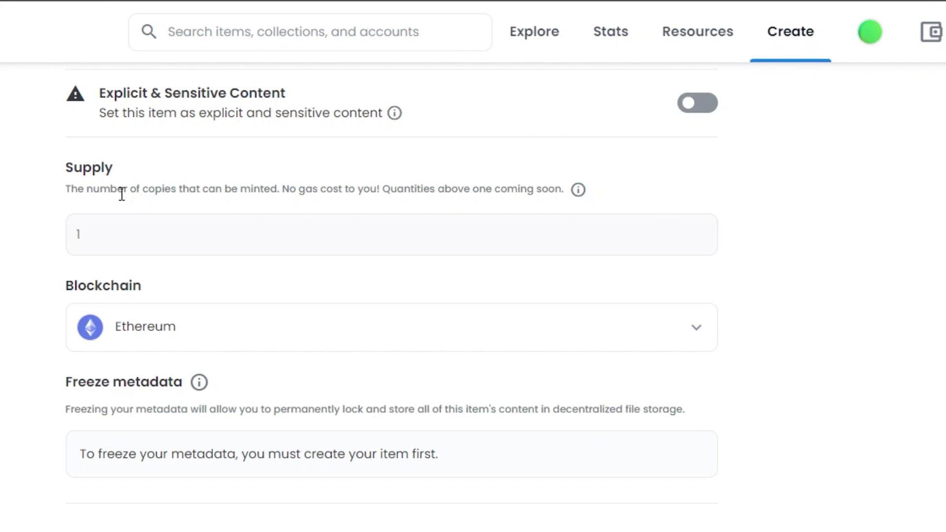
left_click_drag(281, 188, 392, 189)
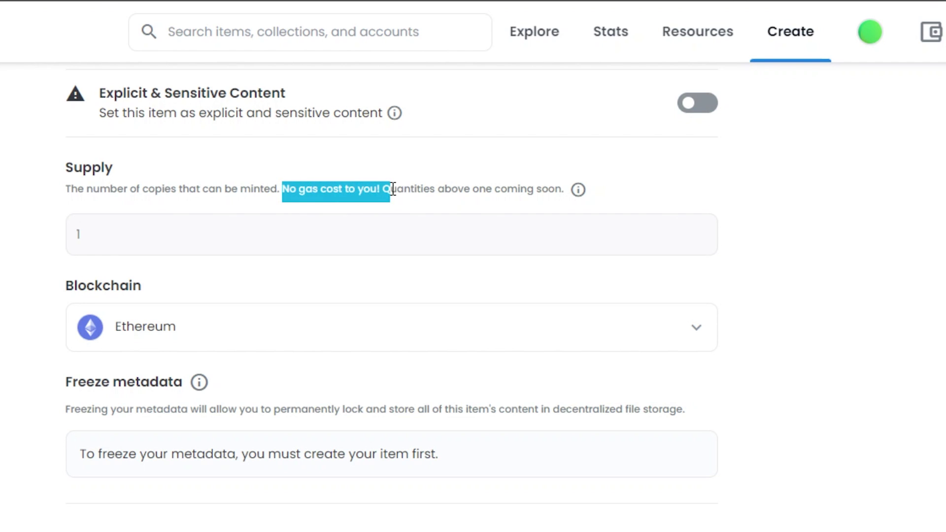
left_click(656, 202)
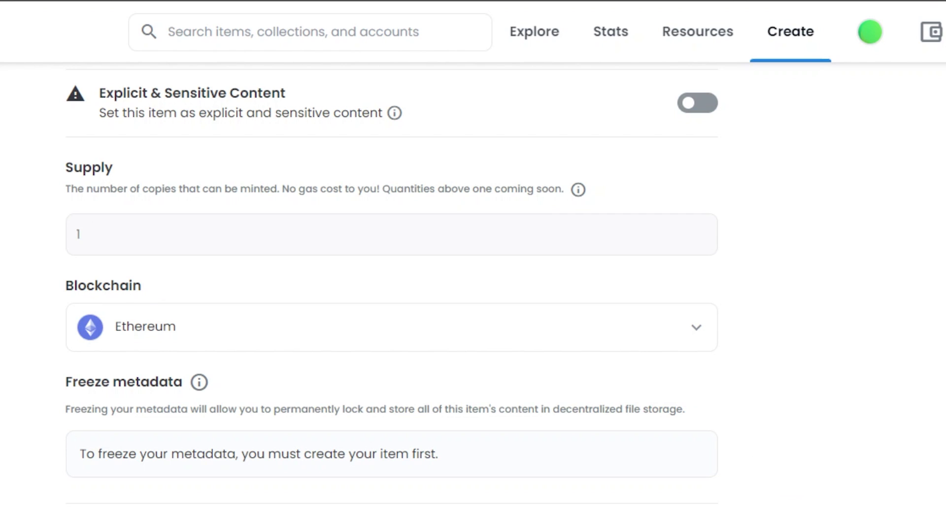
Step: Set the item's blockchain to Polygon
scroll(502, 275, "down", 2)
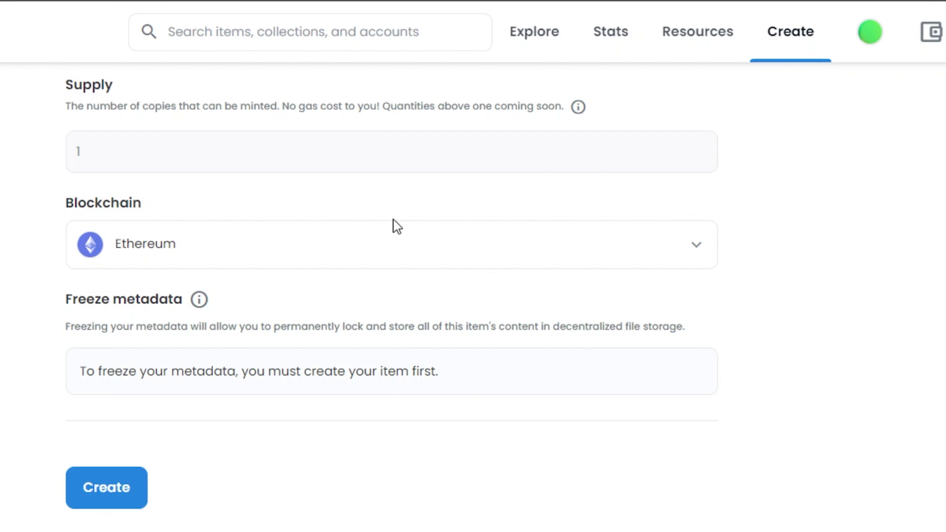
left_click(694, 258)
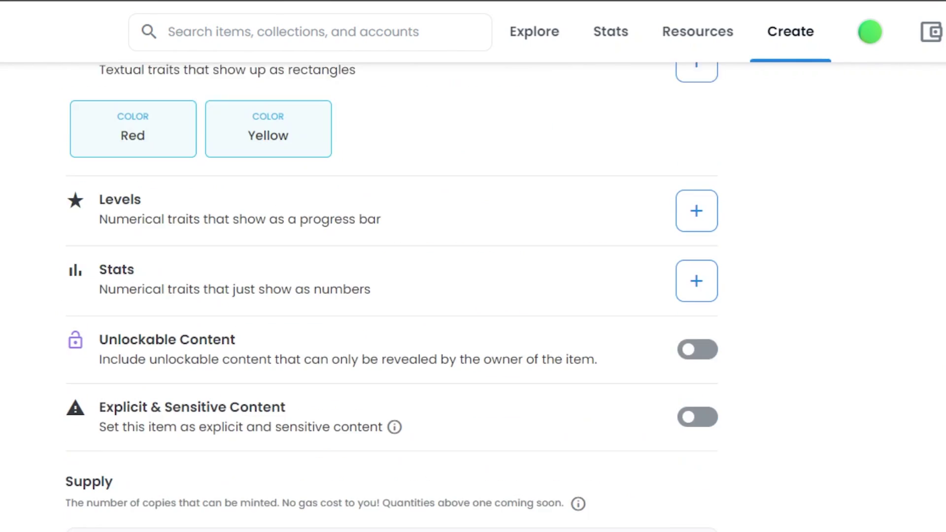
scroll(874, 397, "down", 8)
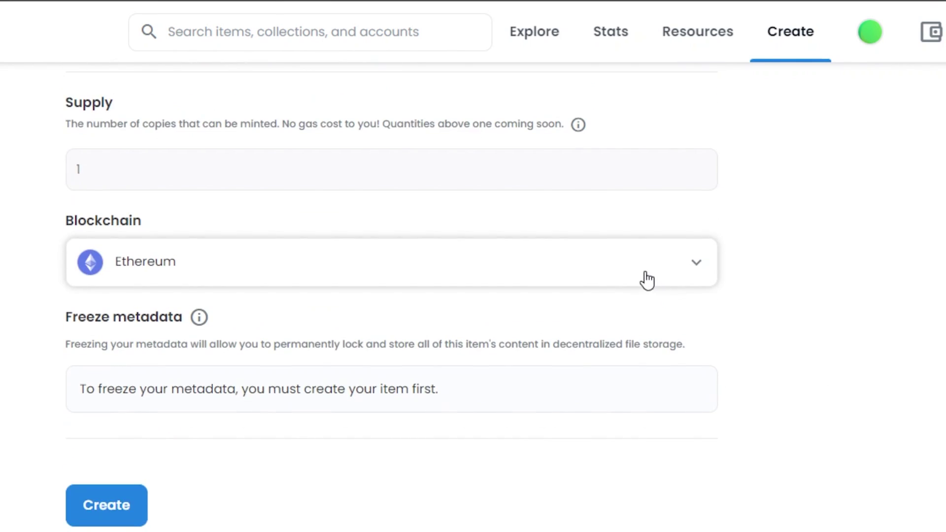
left_click(677, 276)
left_click(257, 329)
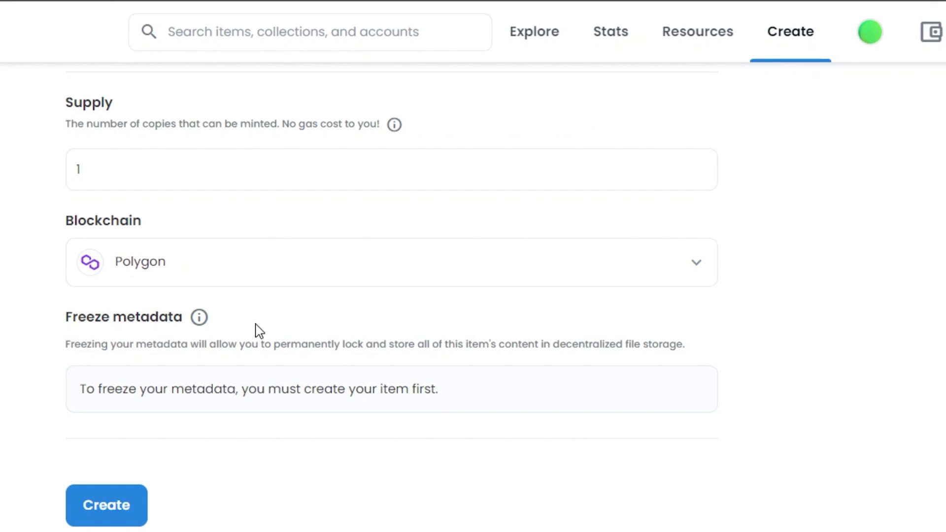
Step: View the alternative blockchain option, dismiss the choices, and look back over the filled-in item form
left_click(682, 277)
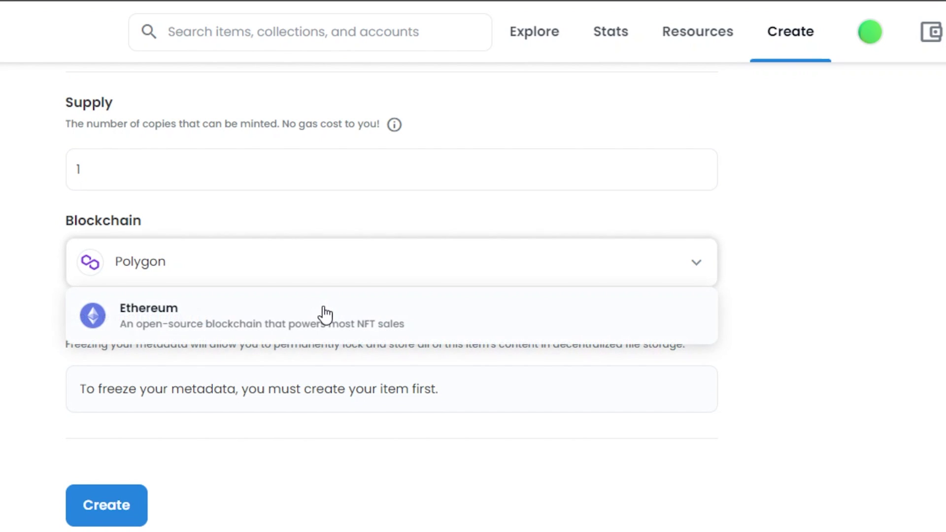
left_click(859, 283)
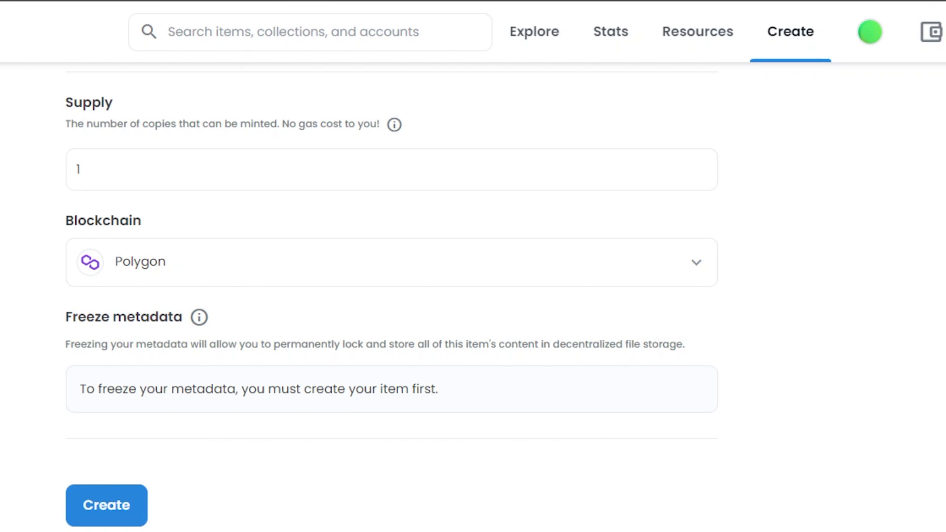
scroll(392, 299, "down", 1)
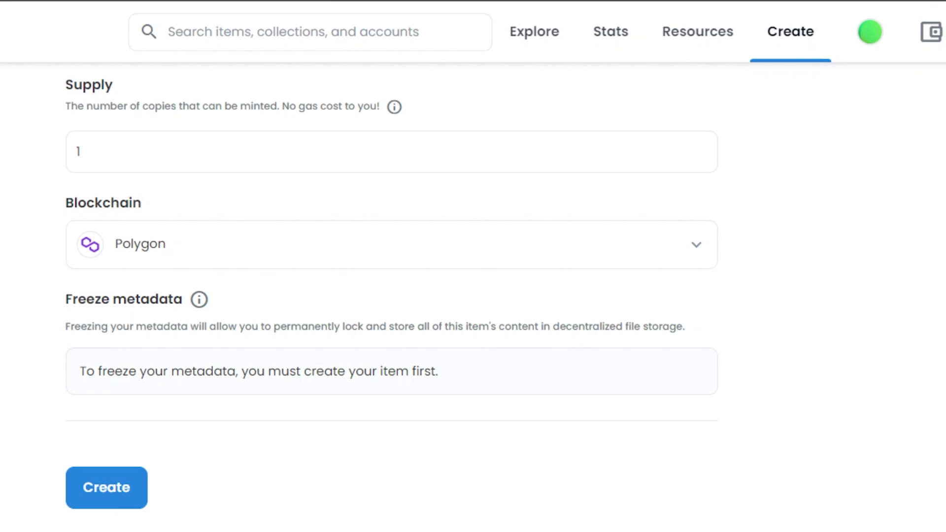
scroll(391, 296, "up", 20)
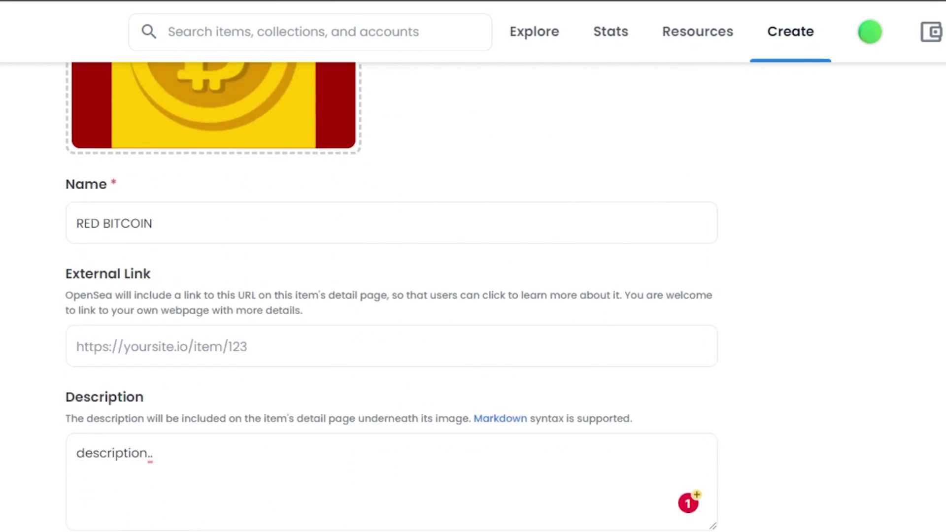
Step: Check the filled-in form from the image to the blockchain setting and create the RED BITCOIN item
scroll(391, 296, "down", 13)
scroll(391, 296, "down", 7)
scroll(391, 295, "up", 20)
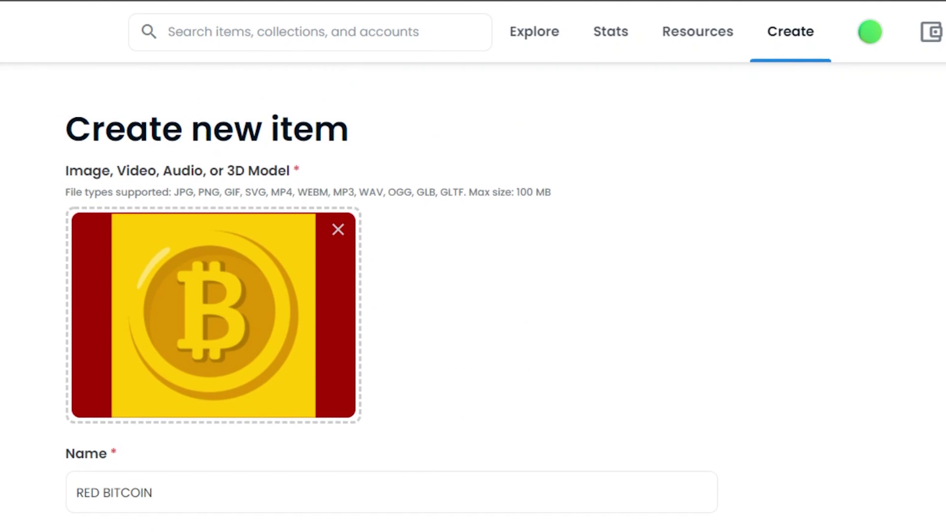
scroll(392, 296, "down", 6)
scroll(391, 296, "down", 9)
scroll(391, 295, "up", 8)
scroll(392, 296, "down", 18)
scroll(392, 296, "up", 18)
scroll(392, 295, "down", 18)
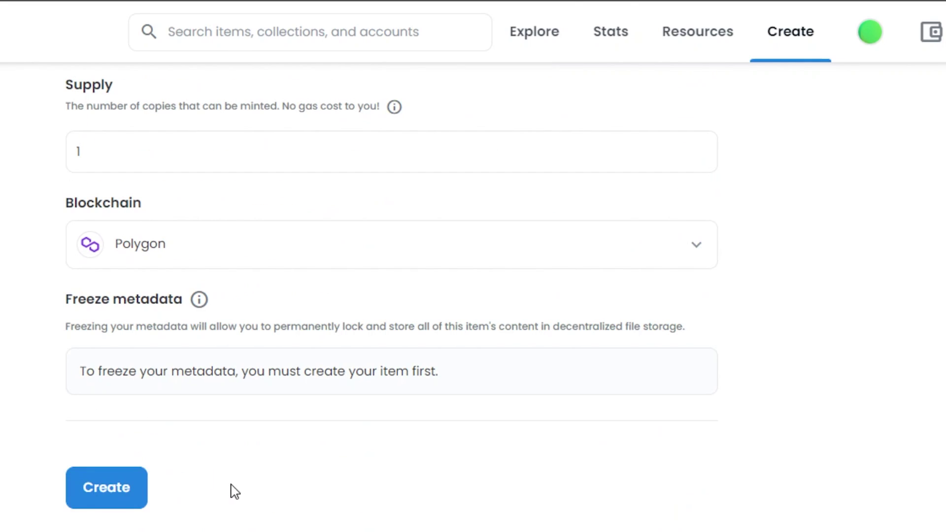
left_click(116, 478)
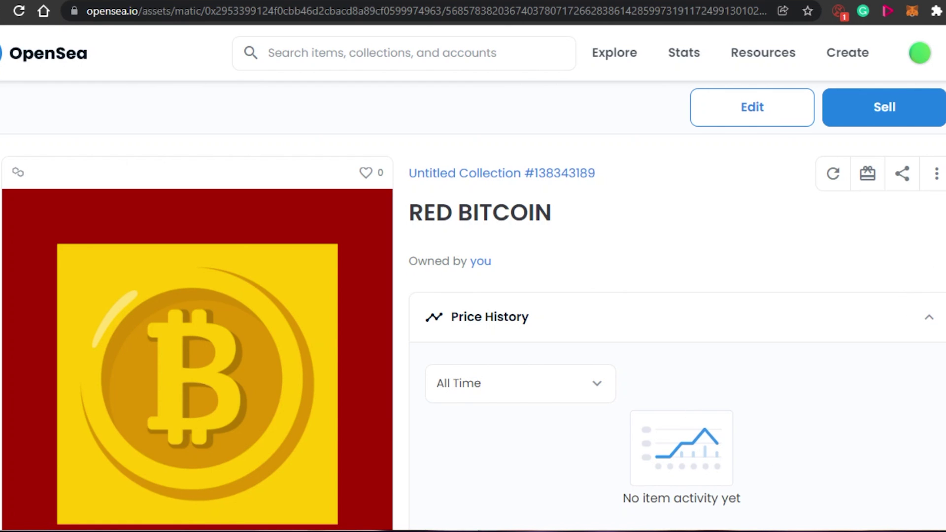
Step: Reload the new item's page and expand its Properties to view the color traits
key("ctrl+a")
left_click(787, 229)
key("F5")
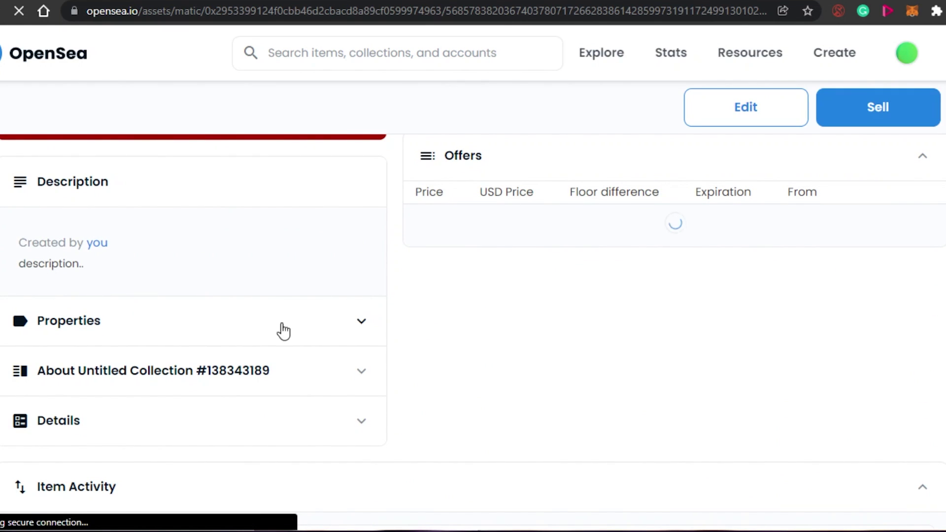
left_click(350, 326)
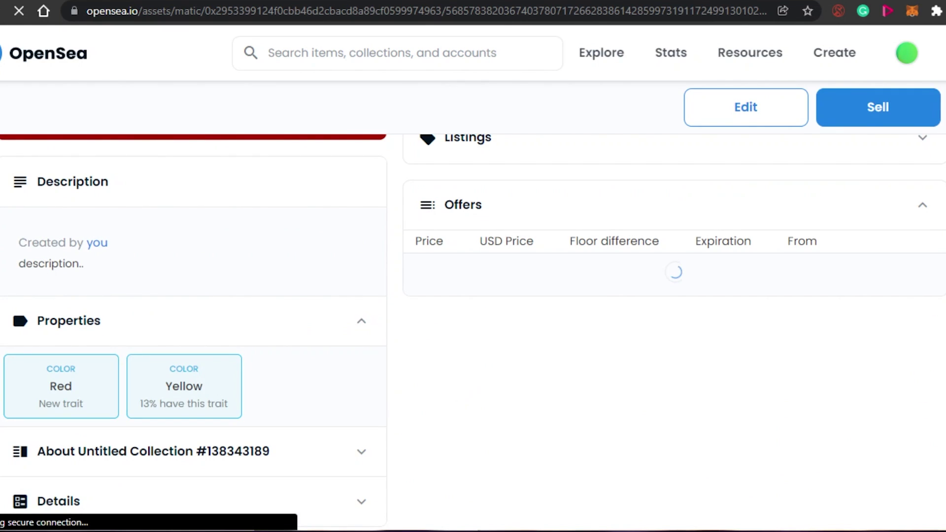
Step: Look through the rest of the RED BITCOIN page, including the other items in its collection
scroll(473, 295, "down", 5)
scroll(472, 296, "up", 3)
scroll(472, 296, "down", 7)
scroll(473, 295, "down", 2)
scroll(473, 296, "up", 1)
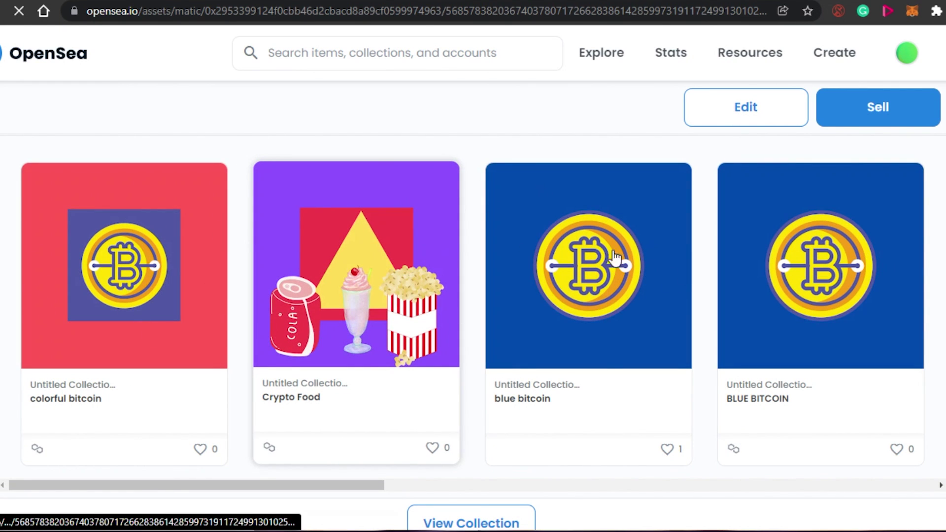
left_click(840, 323)
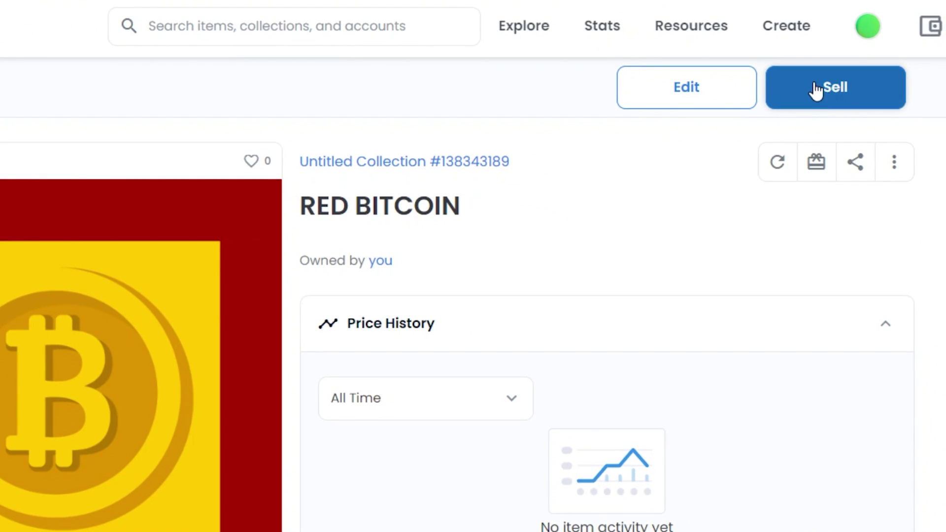
Step: Start a sale listing for RED BITCOIN and set its price to 0.08 ETH, highlighting the dollar equivalent
left_click(816, 89)
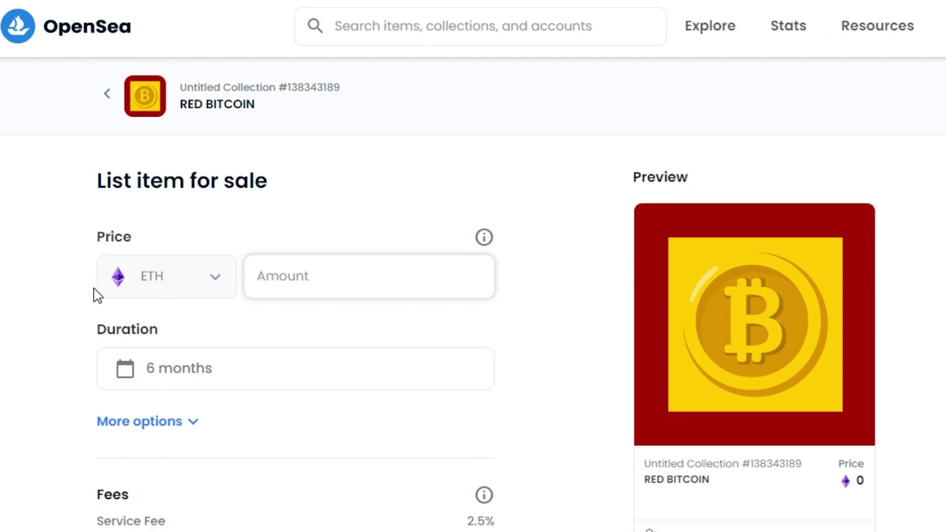
left_click(340, 276)
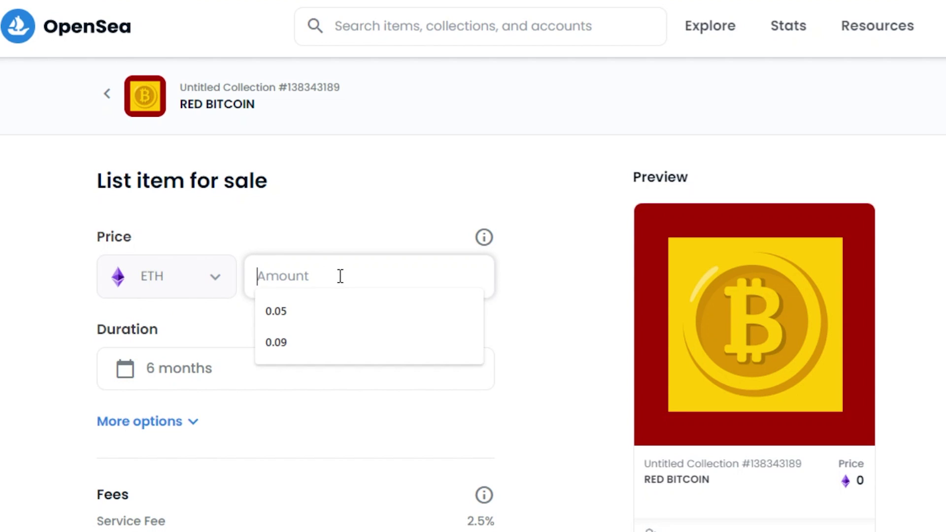
type("0.0")
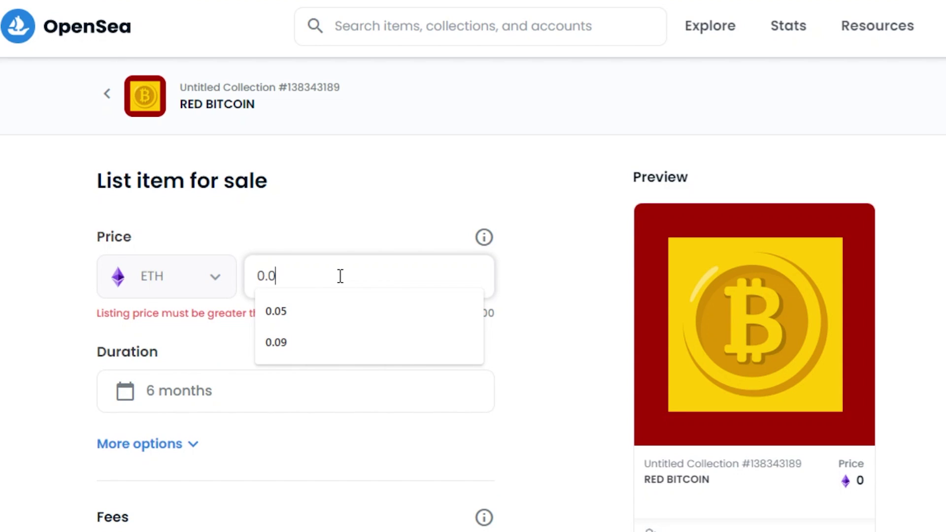
type("8")
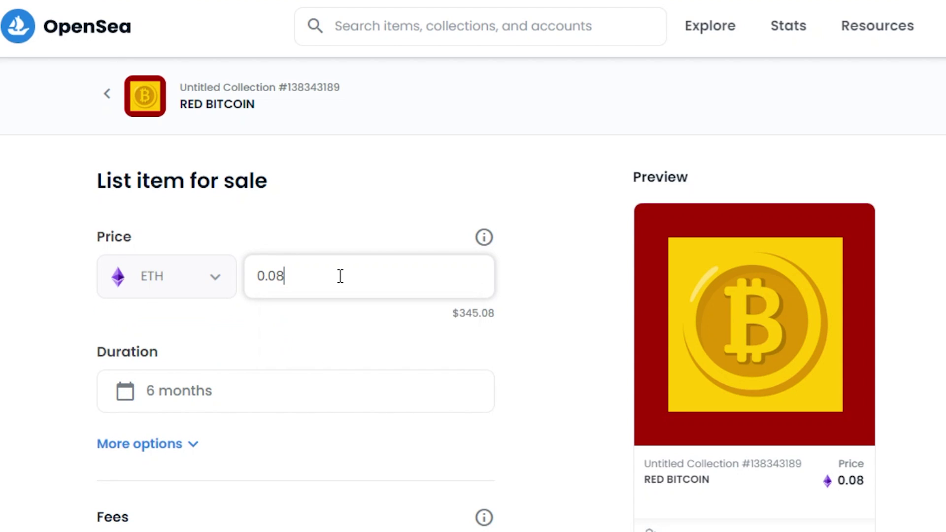
left_click_drag(458, 314, 493, 312)
left_click(509, 317)
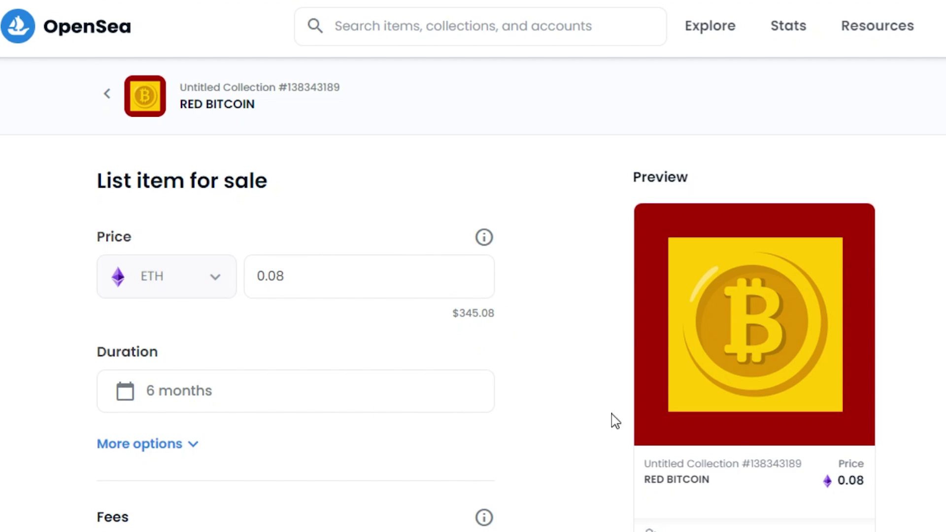
Step: Examine the sale listing's price, duration, service fee and item preview
scroll(224, 319, "down", 5)
scroll(224, 319, "up", 4)
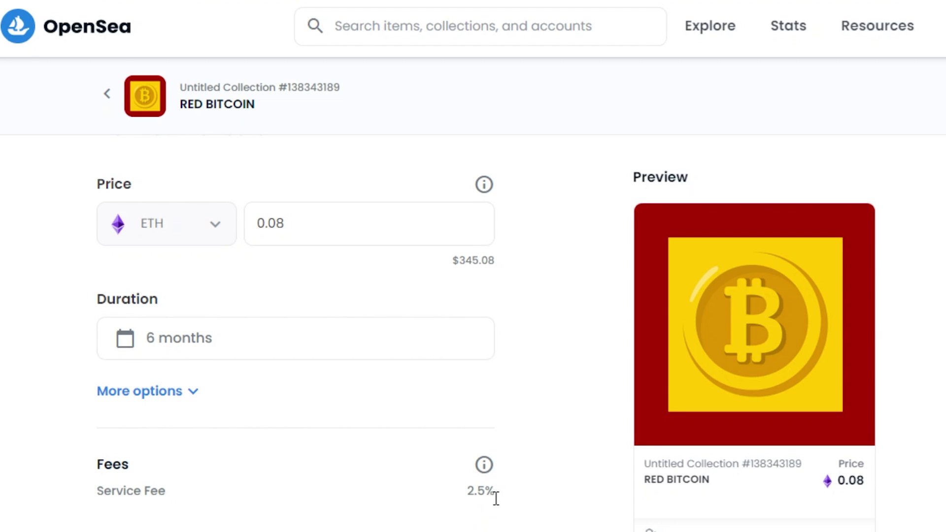
scroll(473, 320, "down", 1)
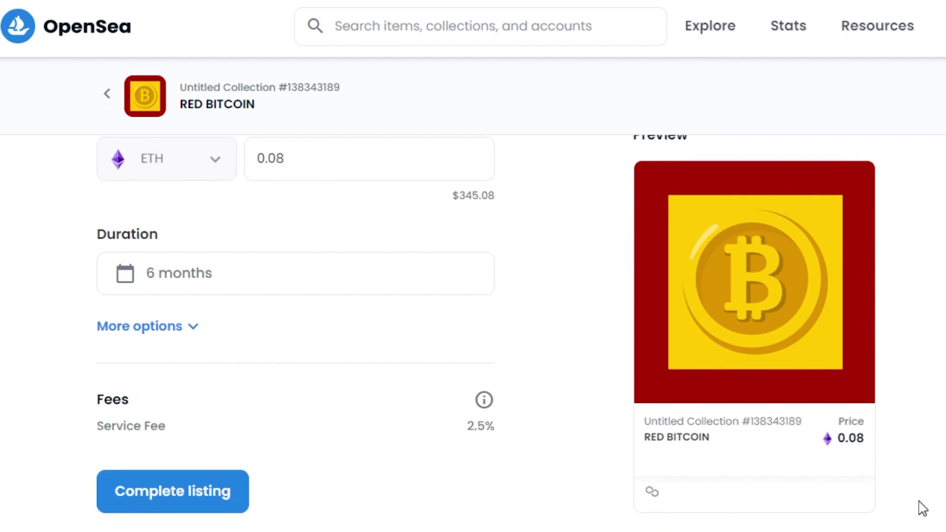
scroll(473, 320, "down", 4)
scroll(473, 320, "up", 6)
scroll(473, 320, "down", 7)
scroll(473, 320, "up", 4)
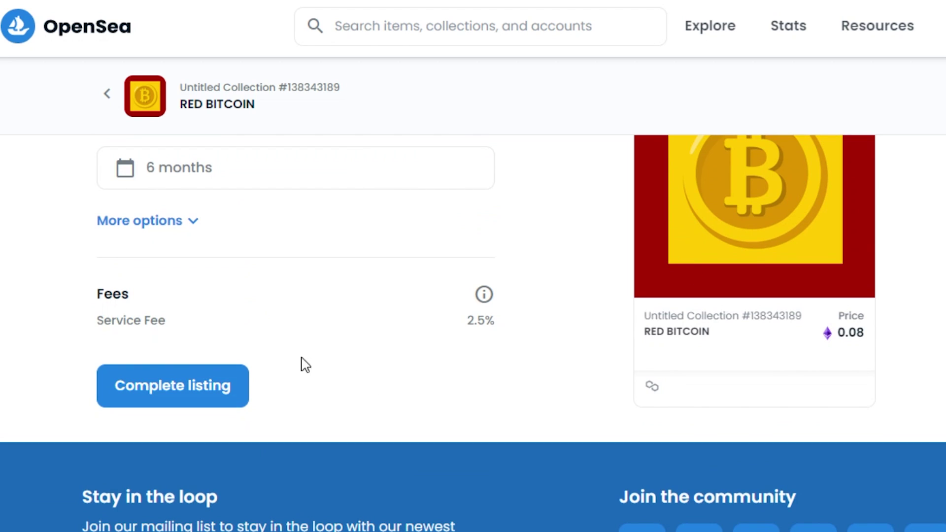
scroll(472, 321, "up", 4)
scroll(473, 320, "down", 5)
scroll(473, 320, "up", 5)
scroll(473, 320, "down", 3)
scroll(473, 320, "up", 3)
scroll(473, 320, "down", 4)
scroll(473, 320, "up", 3)
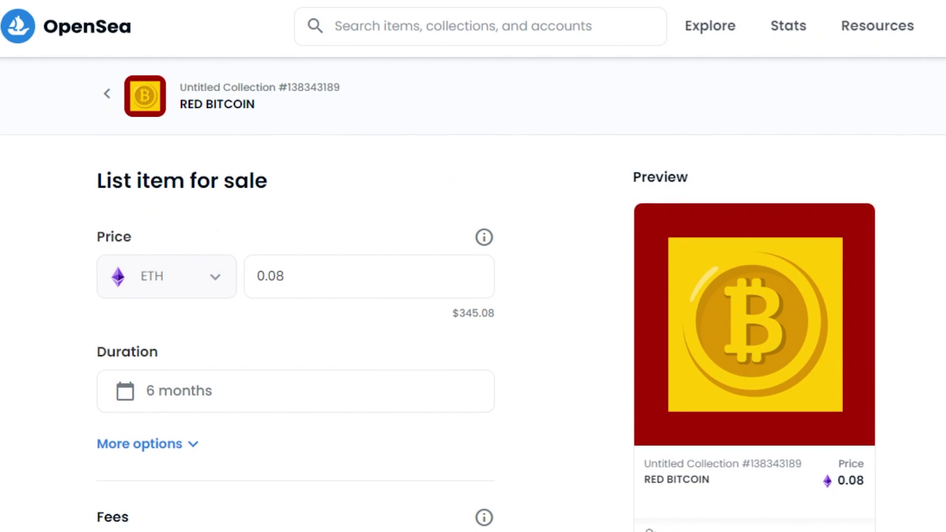
scroll(473, 320, "down", 5)
scroll(473, 320, "up", 5)
scroll(473, 320, "down", 5)
scroll(472, 320, "up", 3)
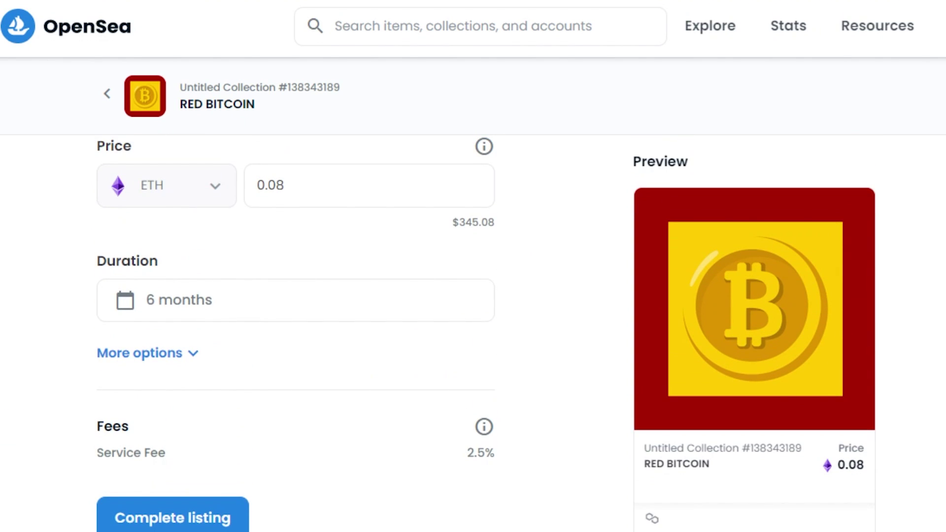
scroll(473, 320, "down", 2)
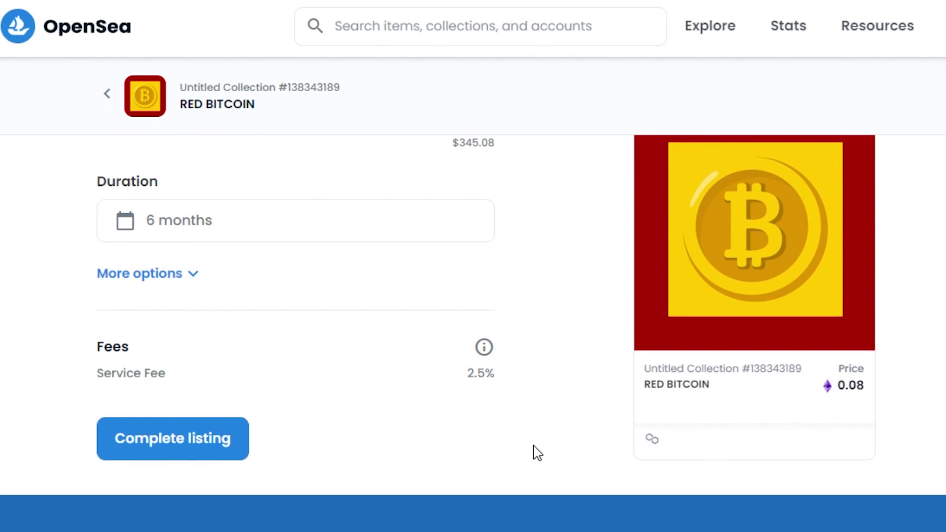
scroll(473, 320, "up", 3)
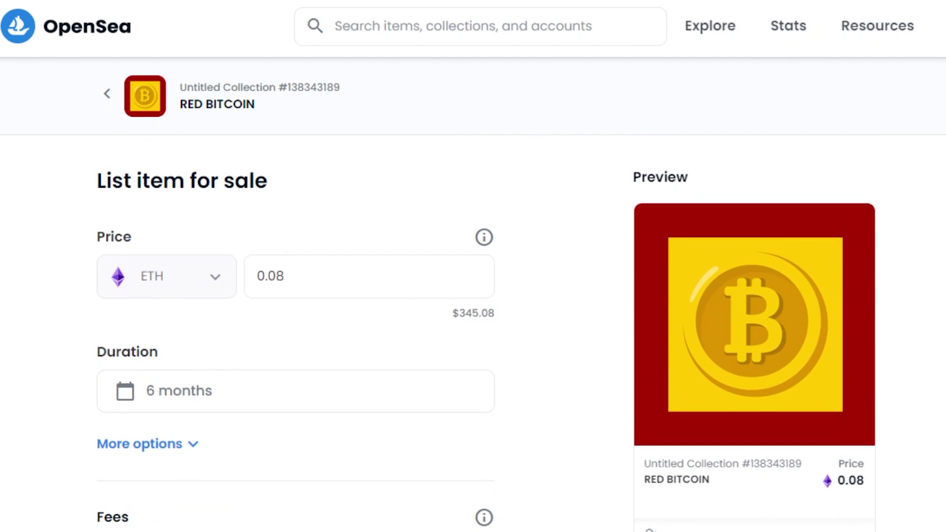
scroll(473, 320, "down", 8)
scroll(473, 320, "up", 8)
scroll(473, 320, "down", 8)
scroll(473, 321, "up", 7)
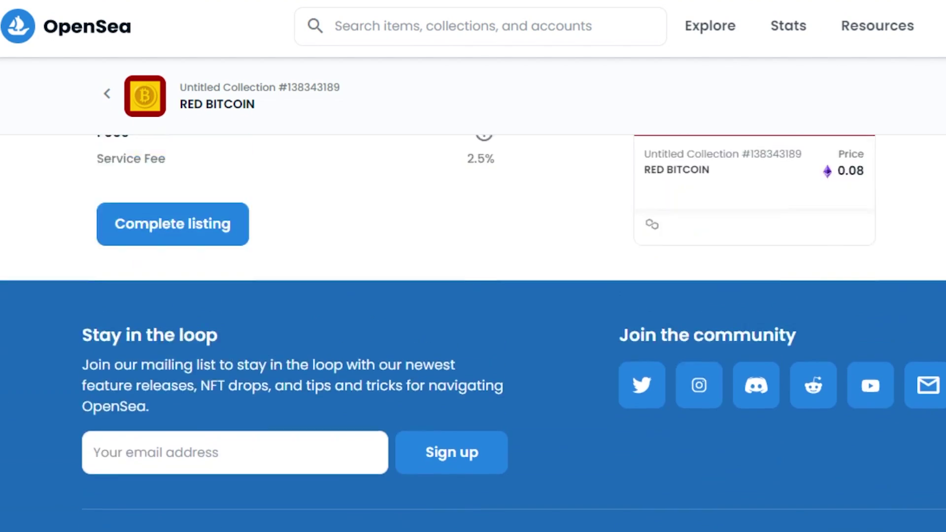
scroll(473, 320, "up", 1)
scroll(473, 320, "down", 10)
scroll(472, 320, "up", 8)
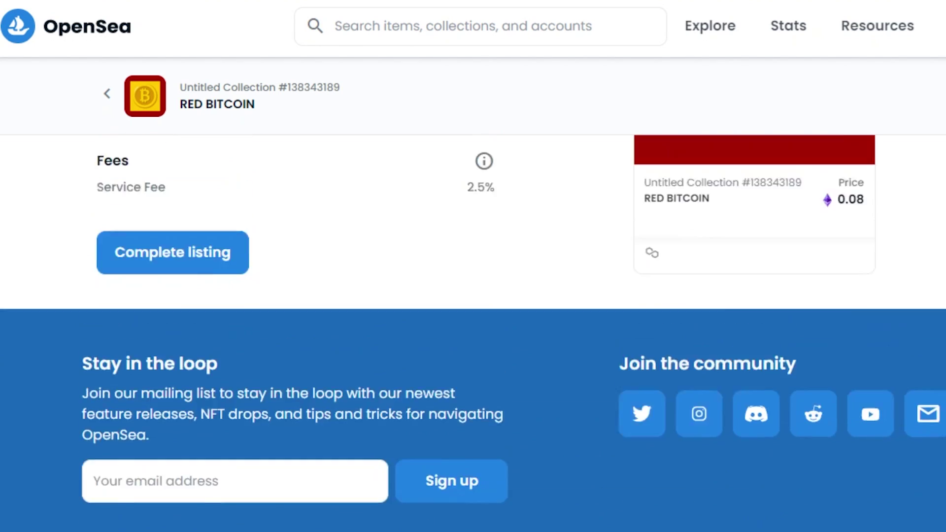
scroll(472, 320, "up", 2)
scroll(473, 320, "down", 10)
scroll(473, 320, "up", 10)
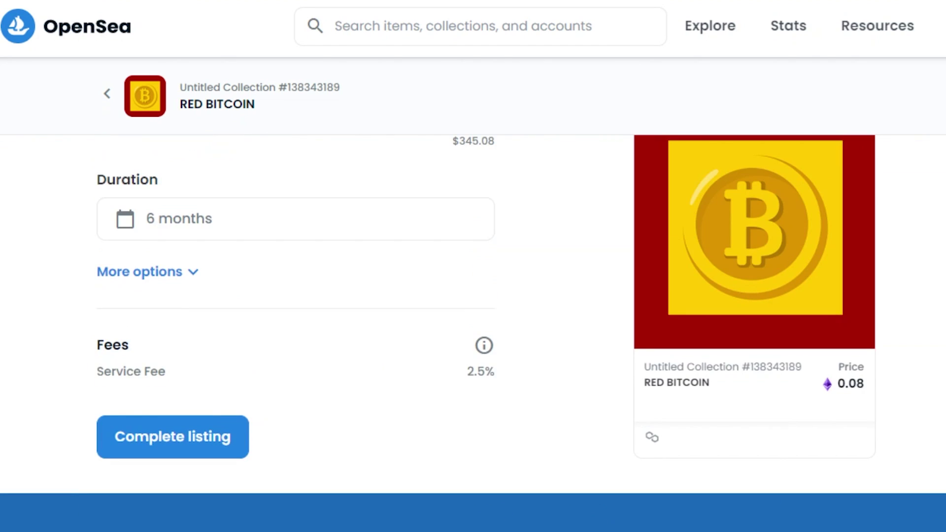
scroll(473, 320, "down", 10)
scroll(473, 320, "up", 11)
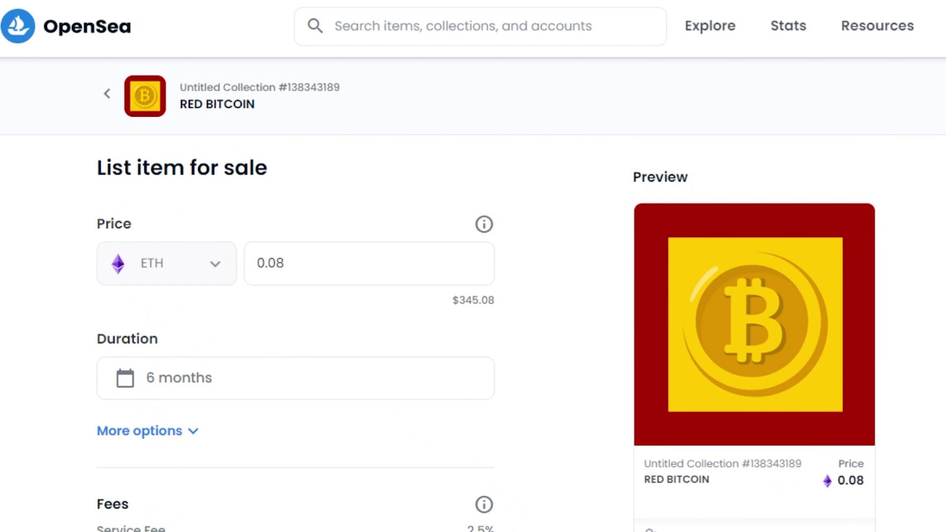
scroll(473, 321, "down", 2)
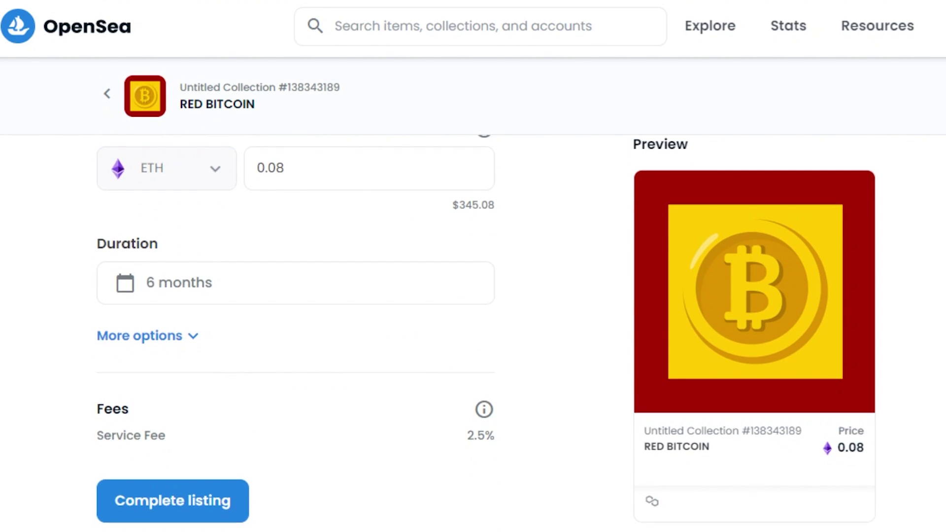
scroll(473, 321, "down", 2)
scroll(473, 321, "up", 2)
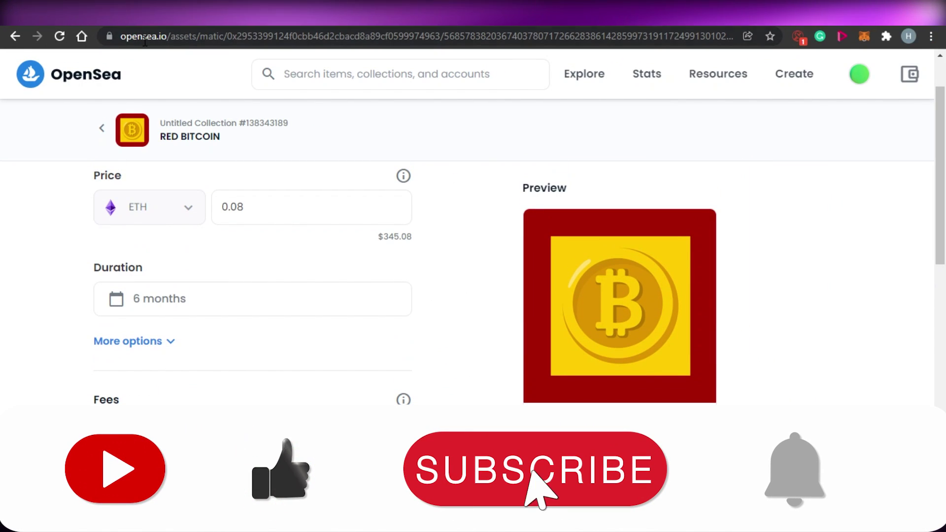